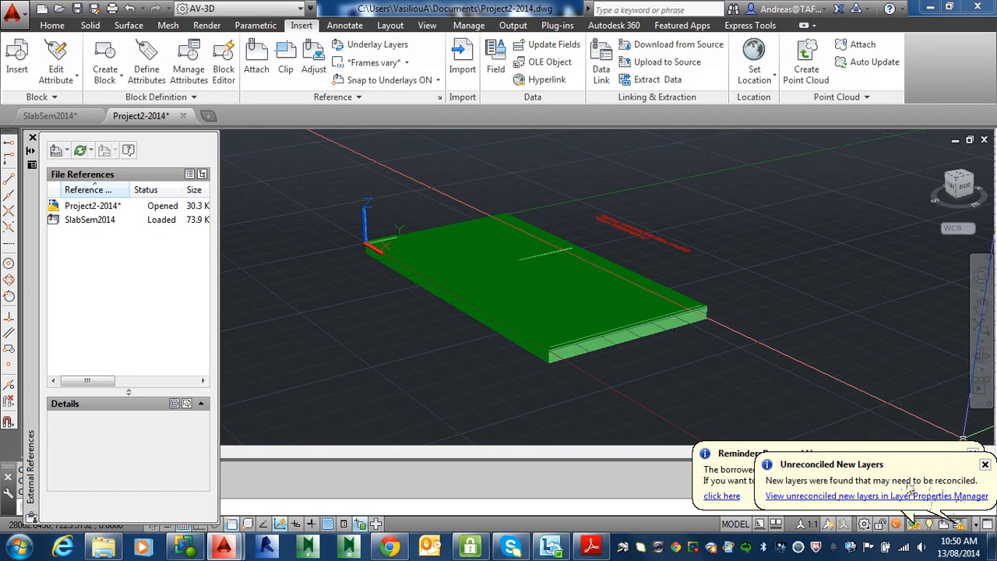
Step: Dismiss the reminder notification, switch to the SlabSem2014 drawing and examine its list of layers
left_click(974, 454)
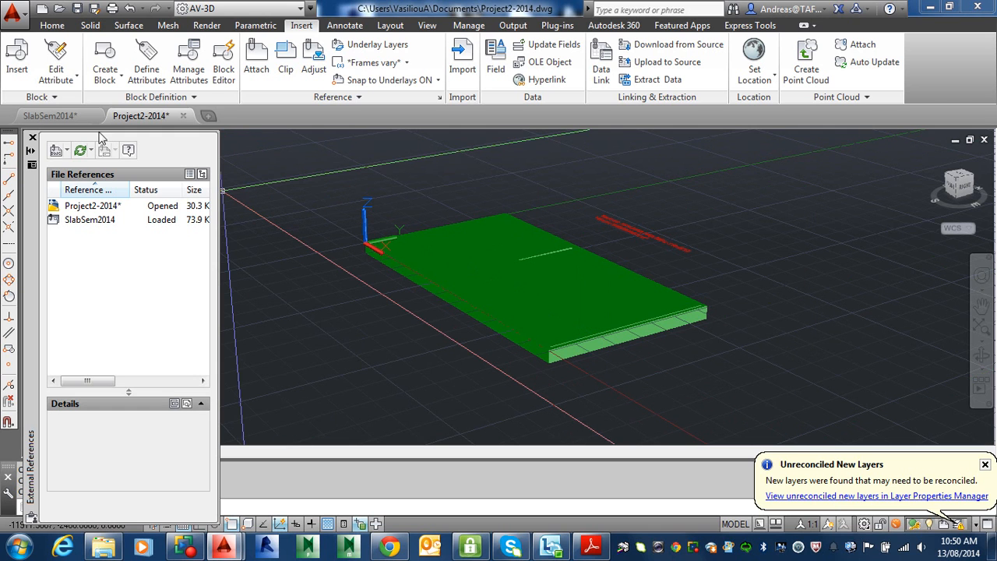
left_click(28, 115)
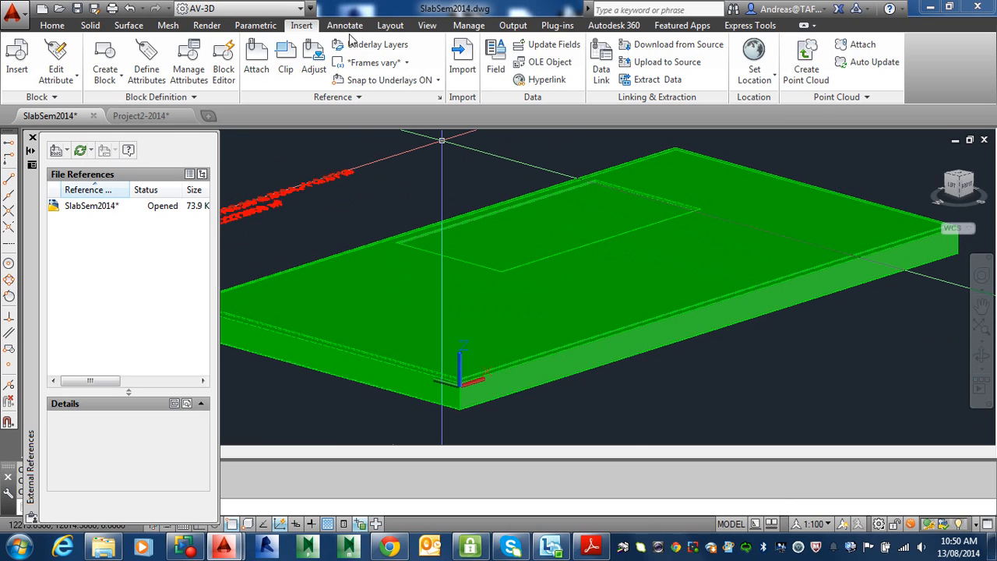
left_click(52, 25)
left_click(824, 78)
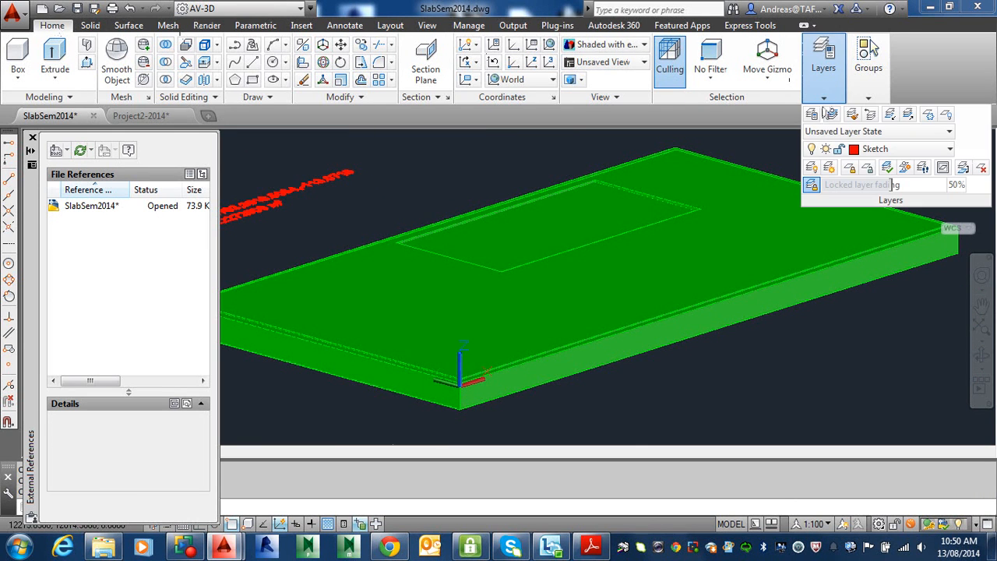
left_click(873, 151)
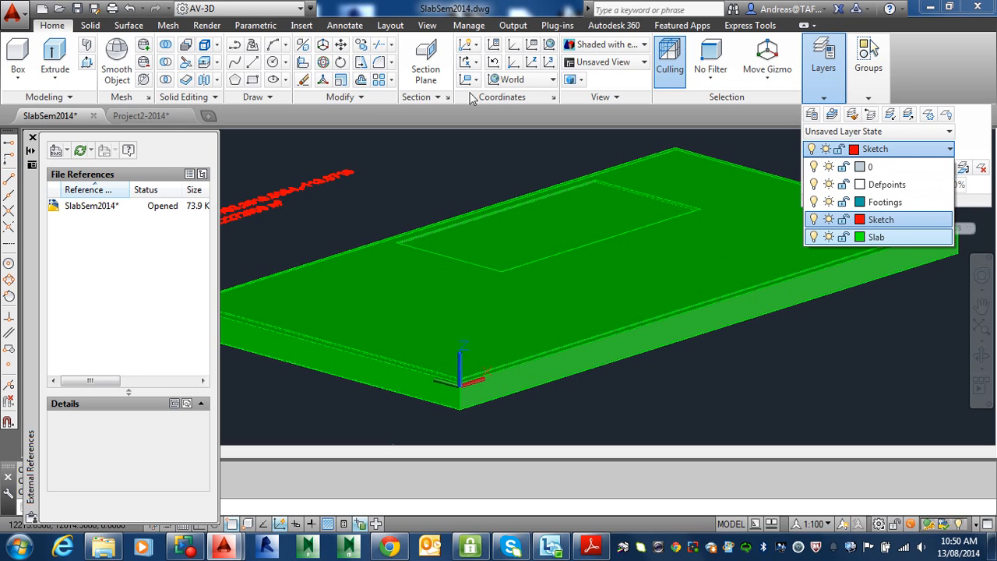
Step: Return to the Project2-2014 drawing and close the External References palette to clear the view of the slab
left_click(153, 119)
left_click(153, 120)
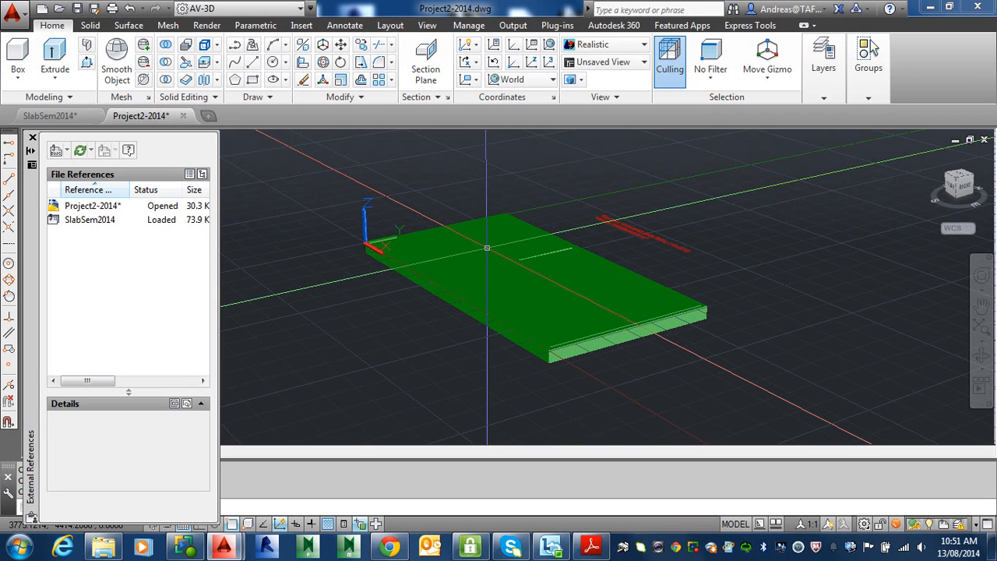
left_click(34, 139)
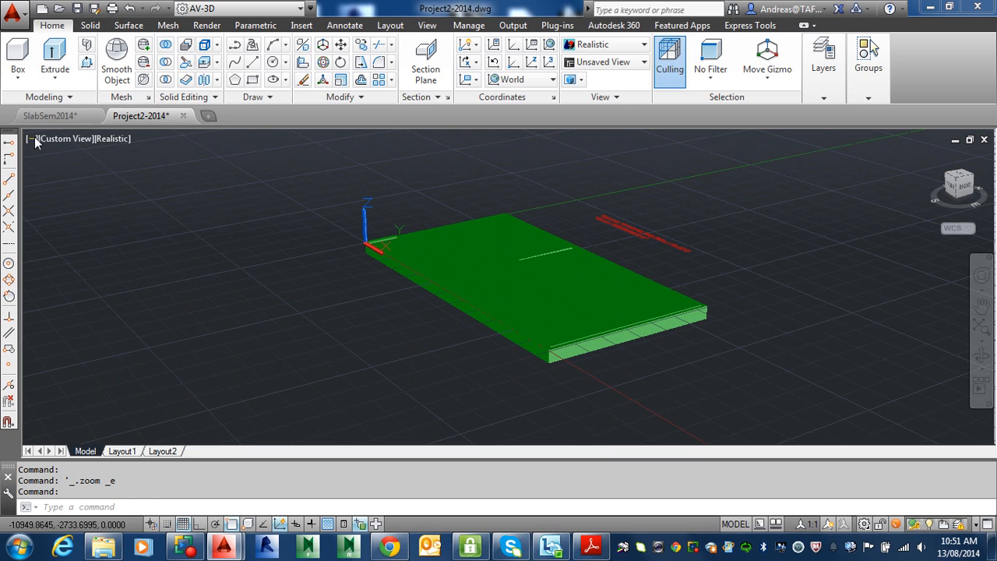
middle_click_drag(367, 311, 441, 277)
scroll(470, 285, "up", 5)
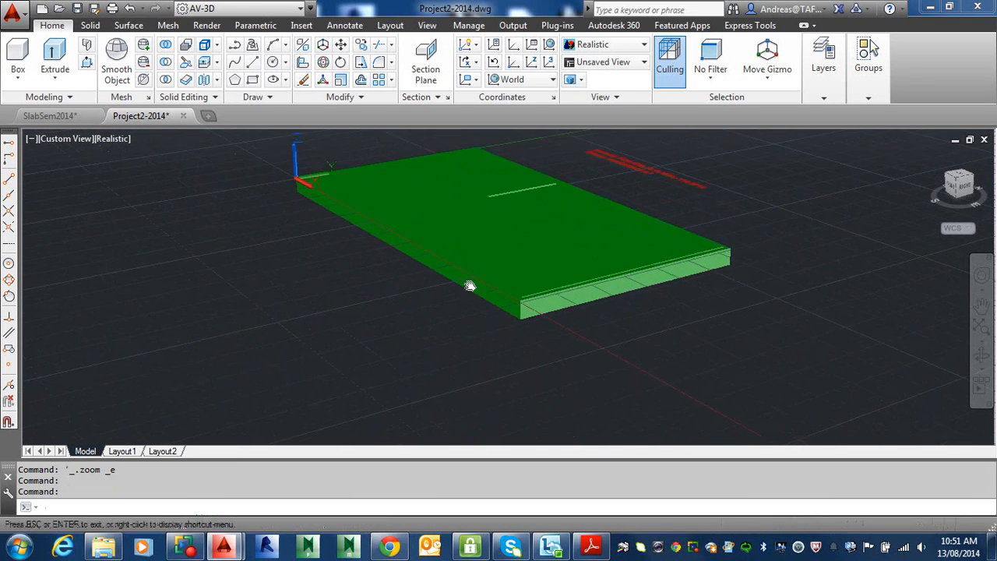
middle_click_drag(476, 334, 524, 354, "shift")
scroll(505, 385, "down", 3)
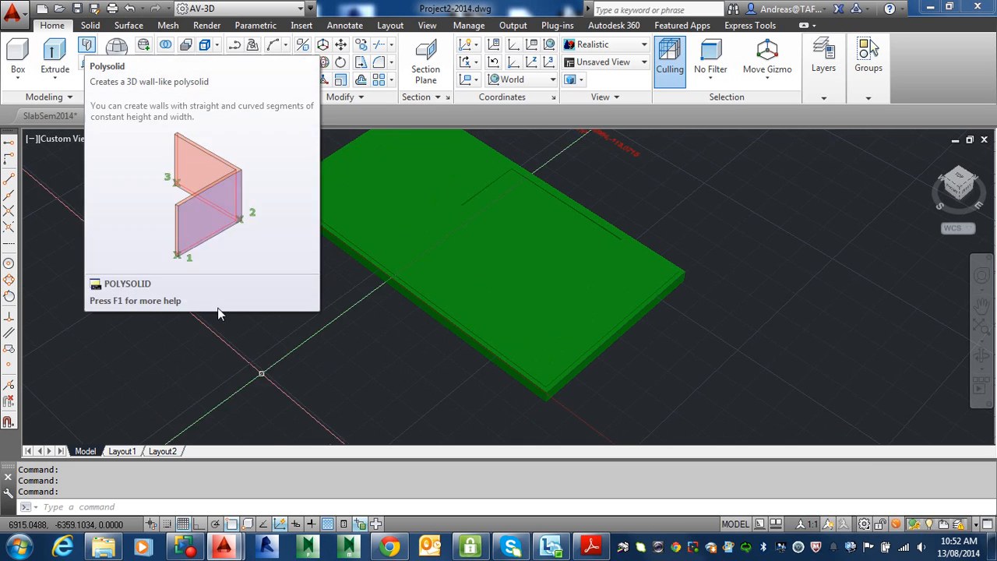
Step: Switch to Adobe Reader to read the Project 2 wall, roof and opening requirements, and return to the AutoCAD drawing
left_click(593, 551)
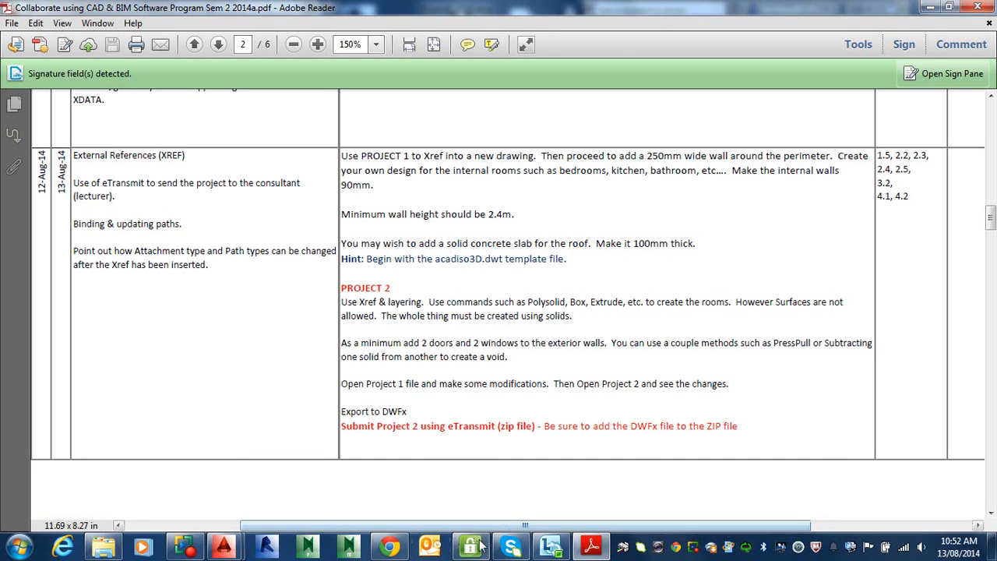
left_click(310, 548)
left_click(322, 482)
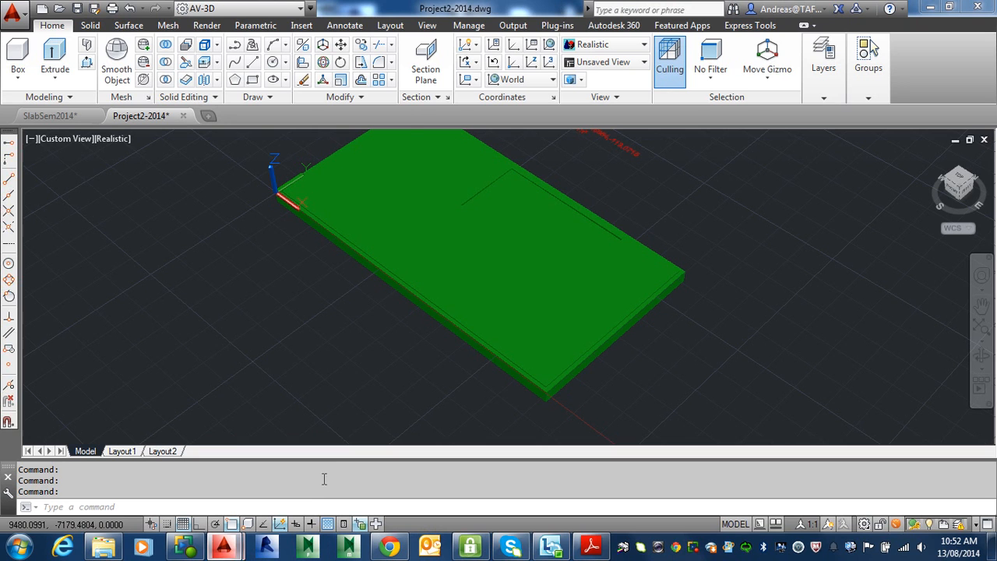
Step: Open the layer manager for Project2-2014 and create a new layer named Walls-Brick
left_click(823, 96)
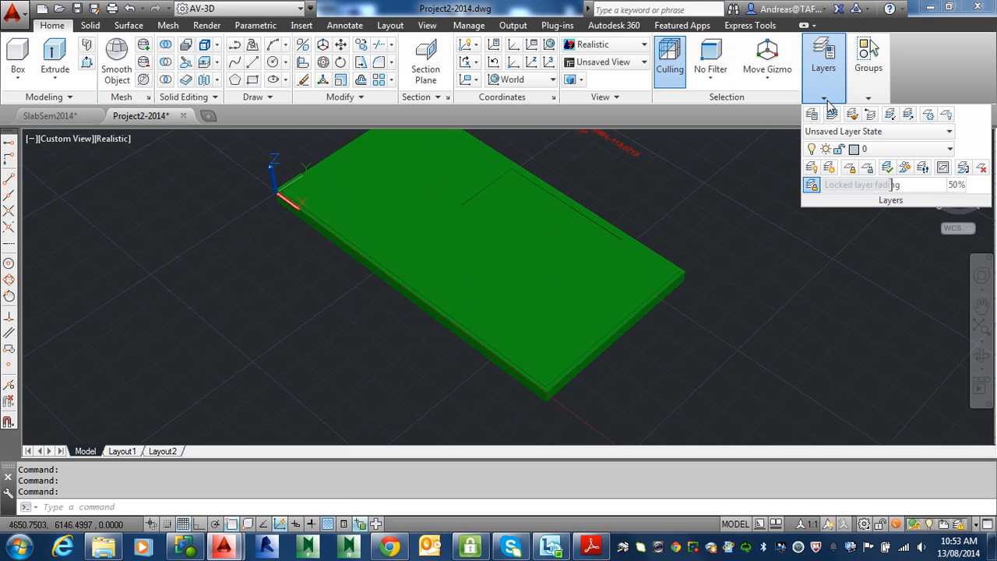
left_click(813, 115)
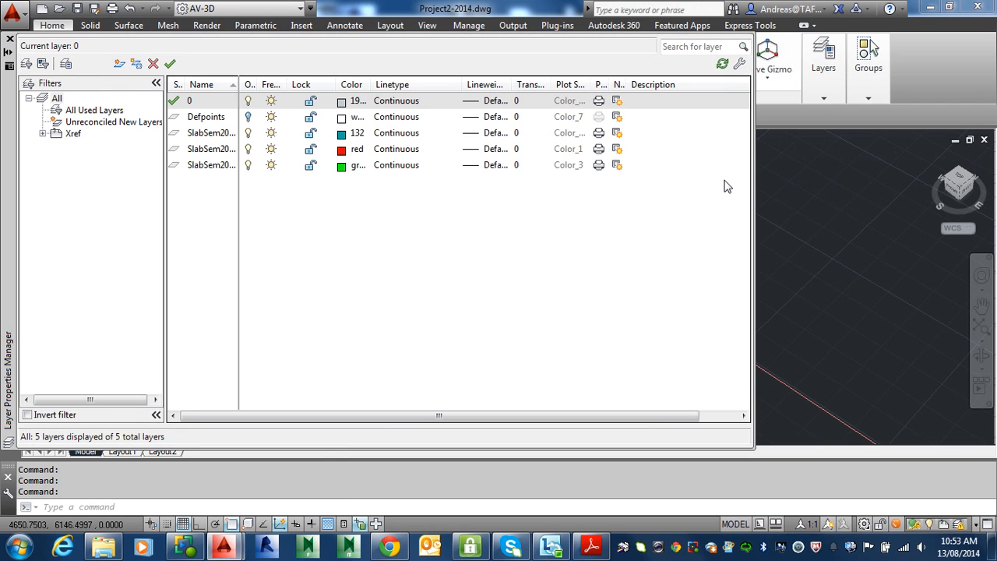
left_click(121, 65)
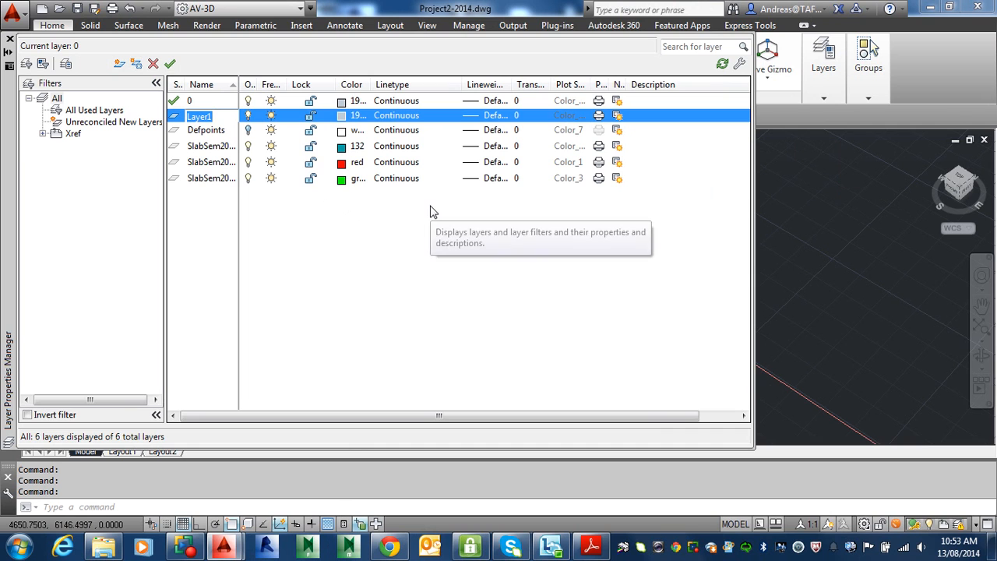
type("Walls-")
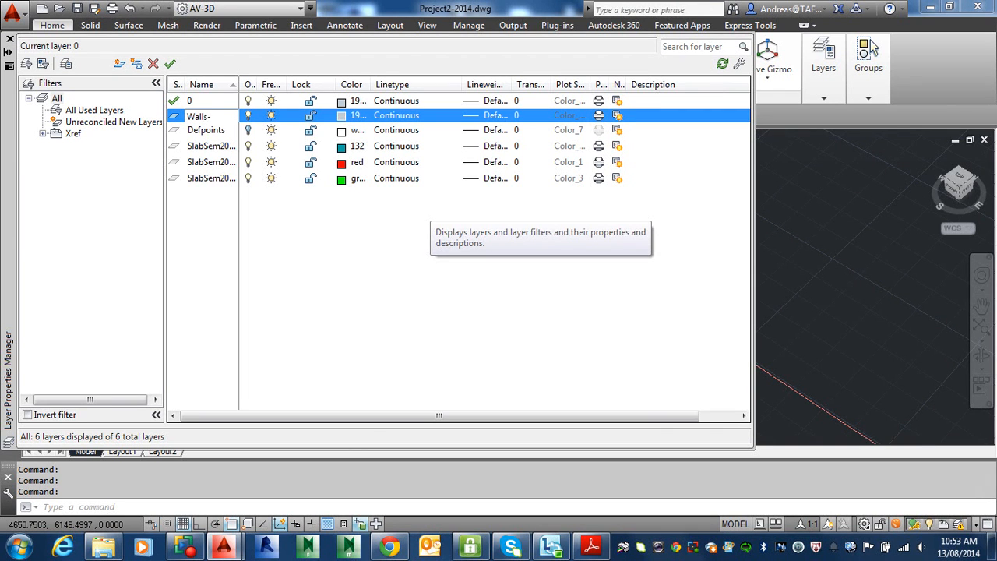
type("Brick")
key("comma")
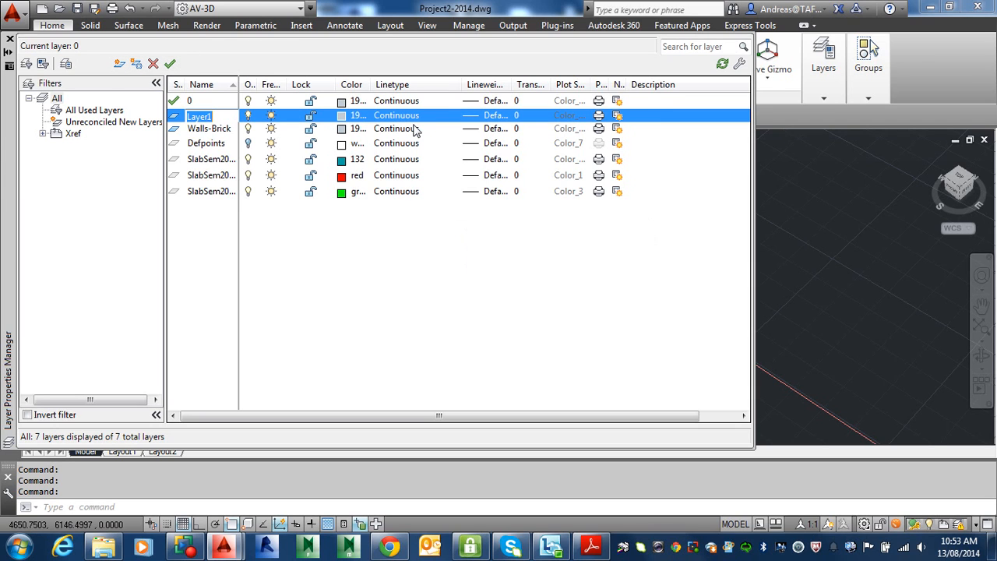
Step: Name the next new layer Wall-Studs
type("Wall-")
type("Studs")
key("Return")
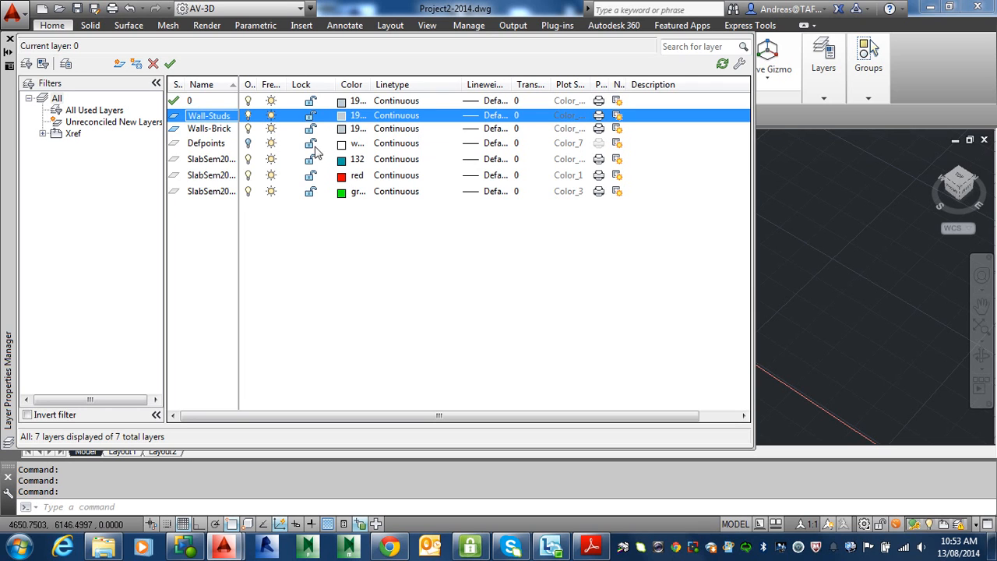
Step: Rename the Walls-Brick layer as Wall-Brick
left_click(207, 129)
left_click(209, 129)
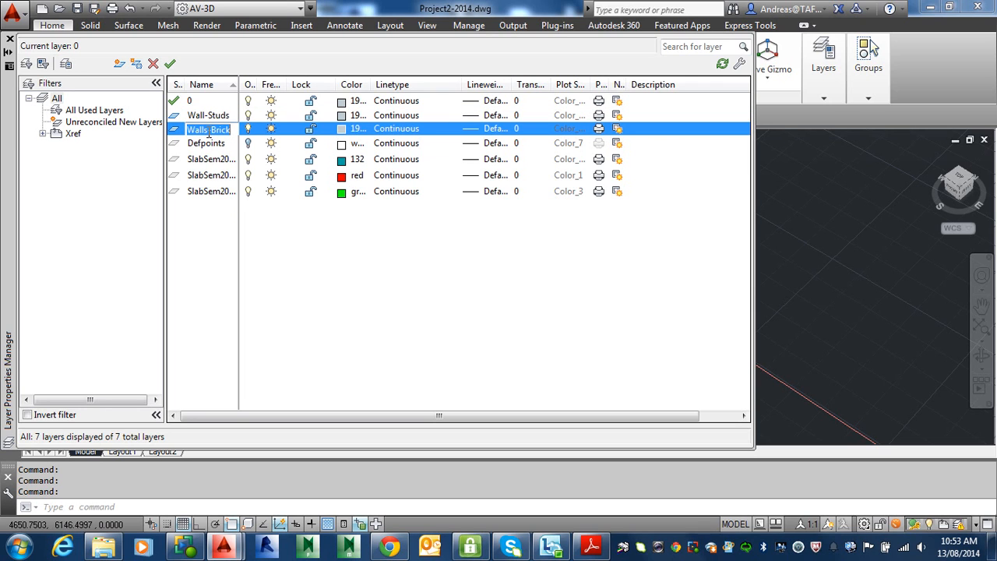
key("BackSpace")
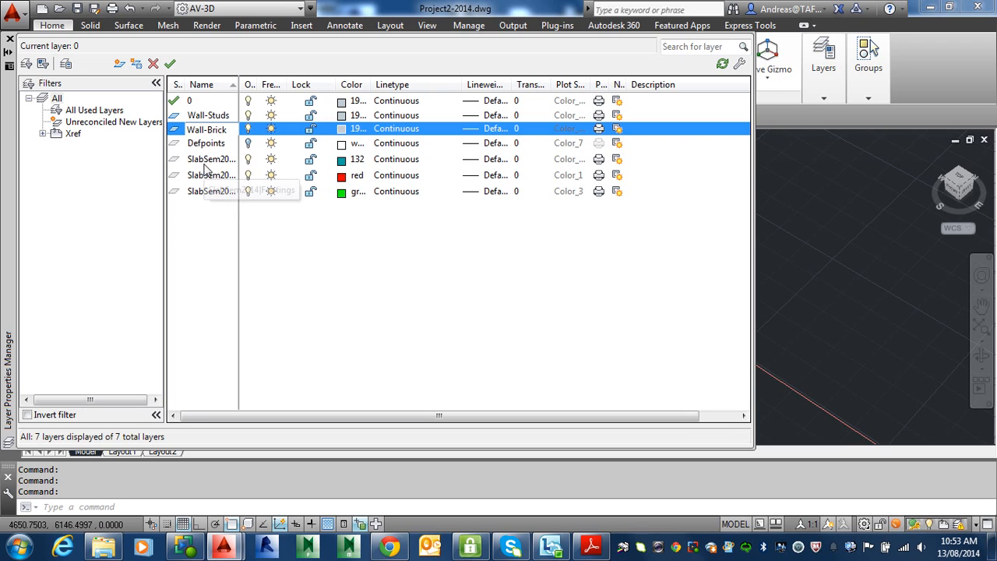
Step: Create another new layer named Roof
left_click(119, 64)
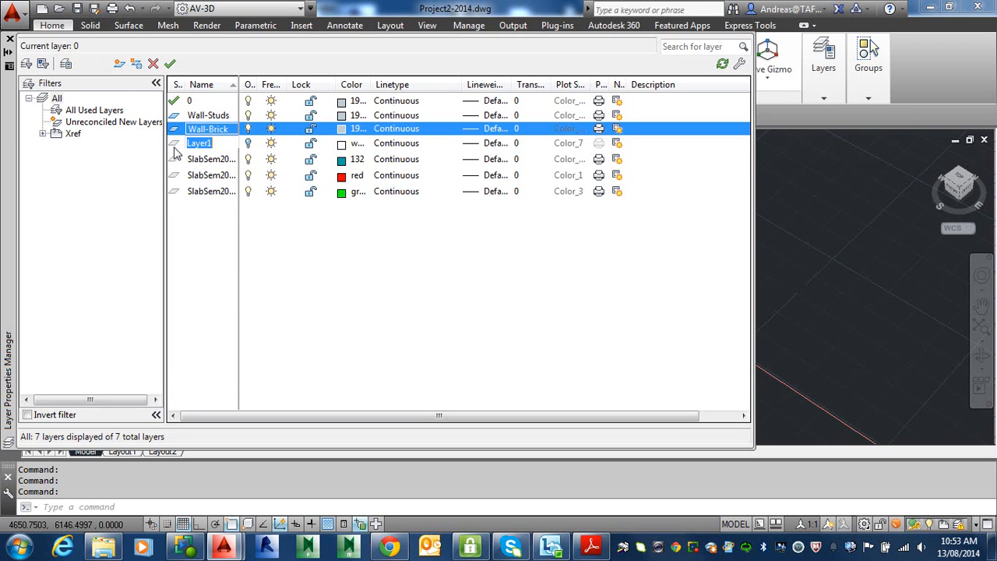
type("Roof")
key("Return")
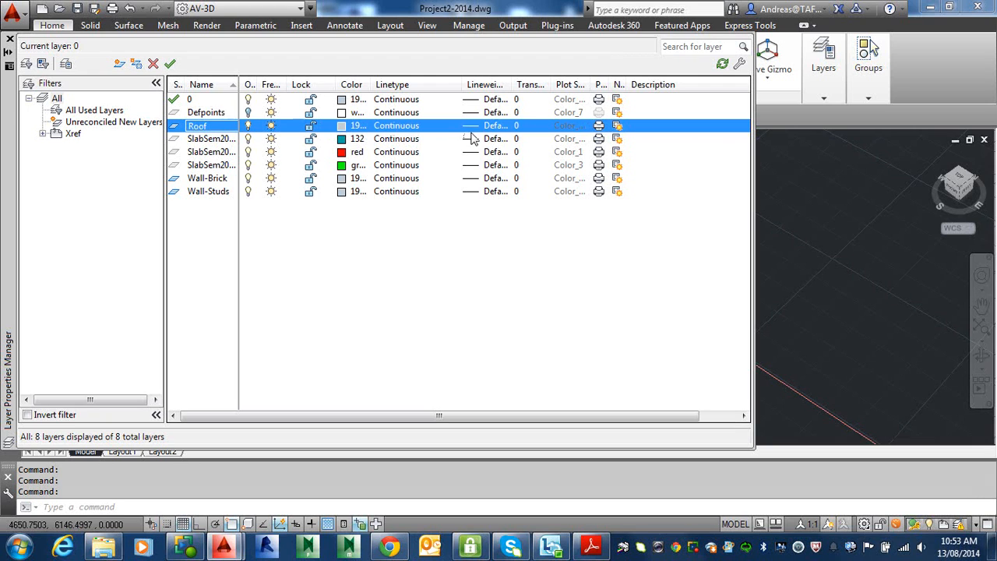
Step: Turn off plotting for the Roof, SlabSem2014|Footings and SlabSem2014|Sketch layers
left_click(599, 126)
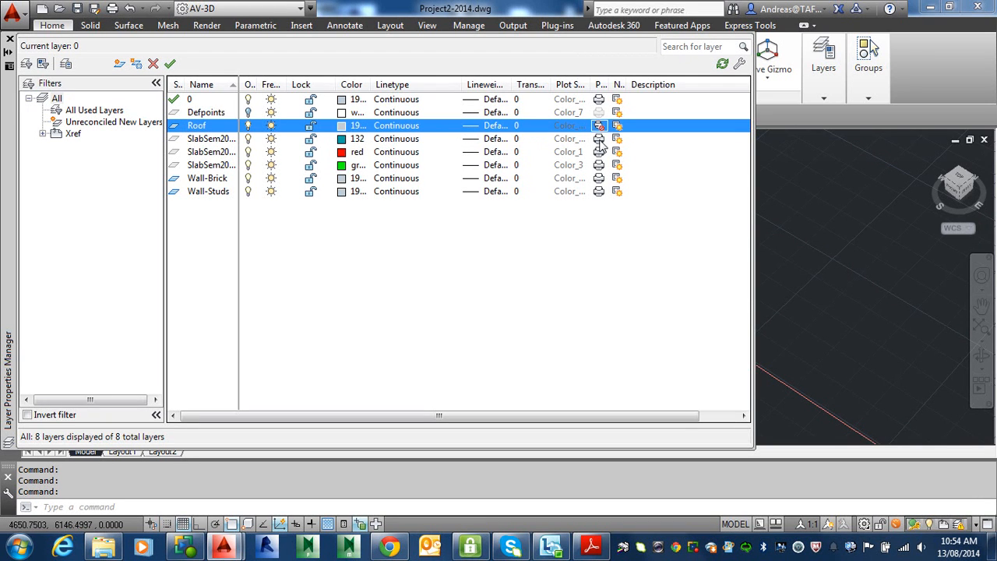
left_click(599, 139)
left_click(599, 152)
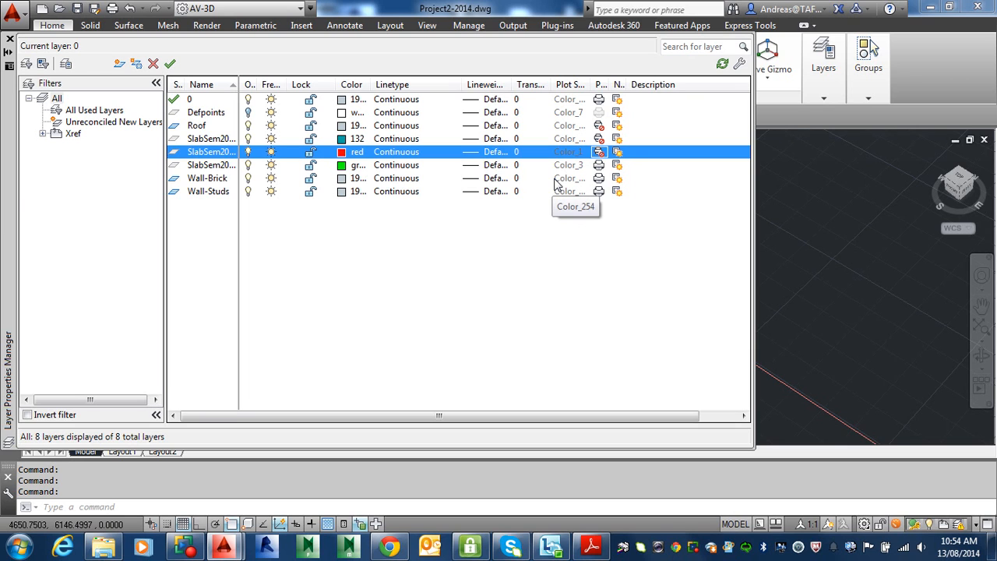
Step: Turn plotting back on for the Sketch, Footings and Roof layers
left_click(600, 153)
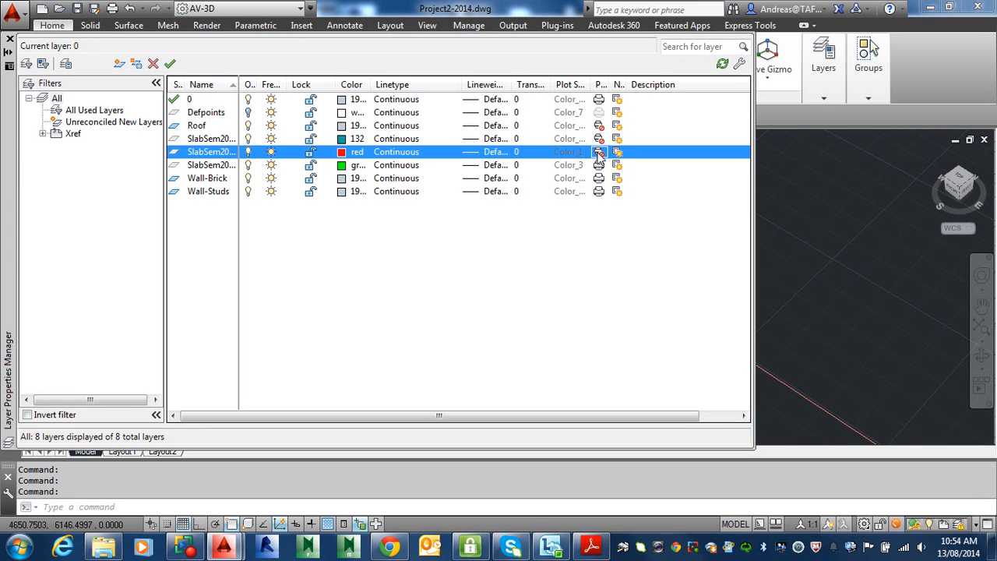
left_click(600, 139)
left_click(599, 126)
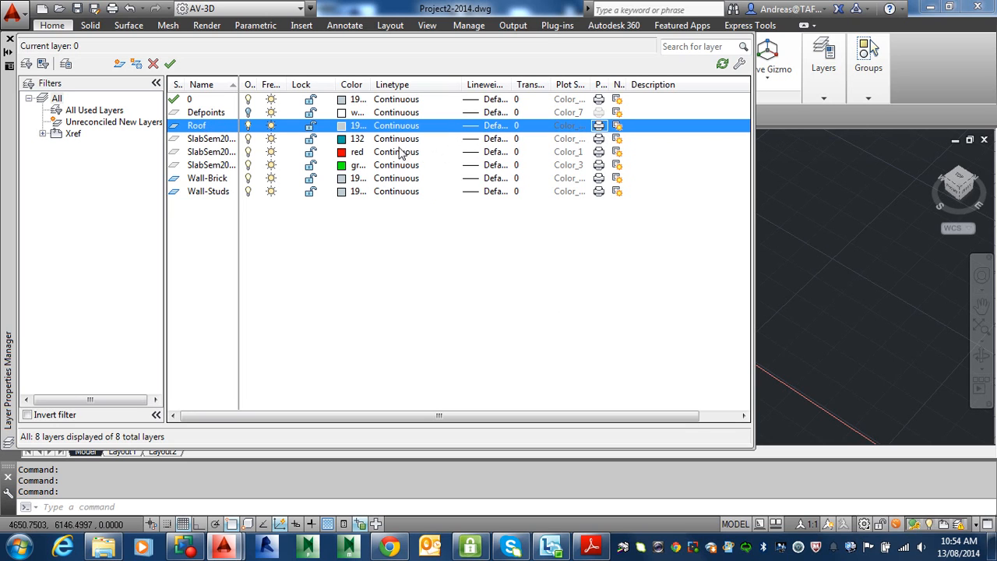
Step: Set the Roof layer's colour to index colour cyan and widen the Name column to fit the full layer names
left_click(341, 126)
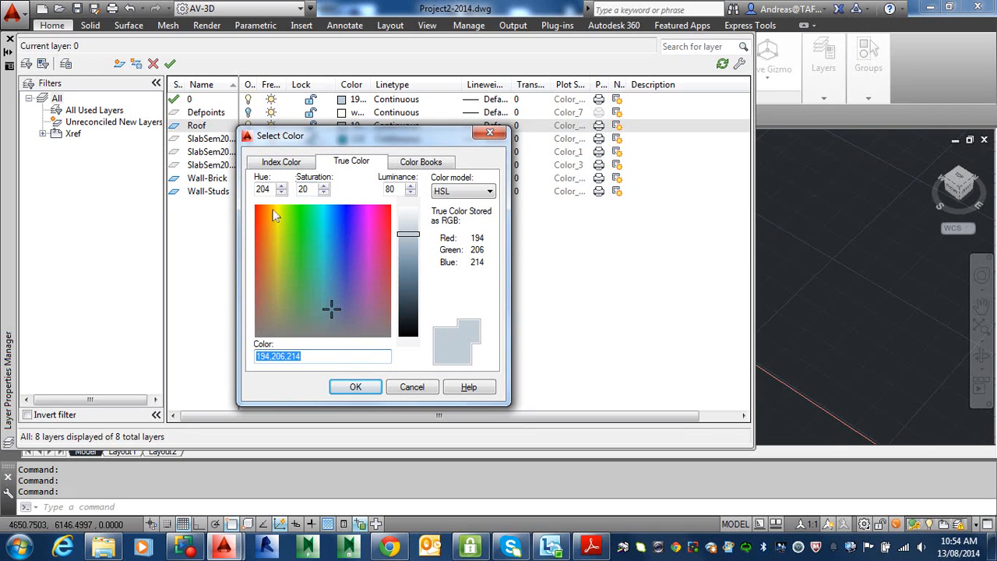
left_click(285, 162)
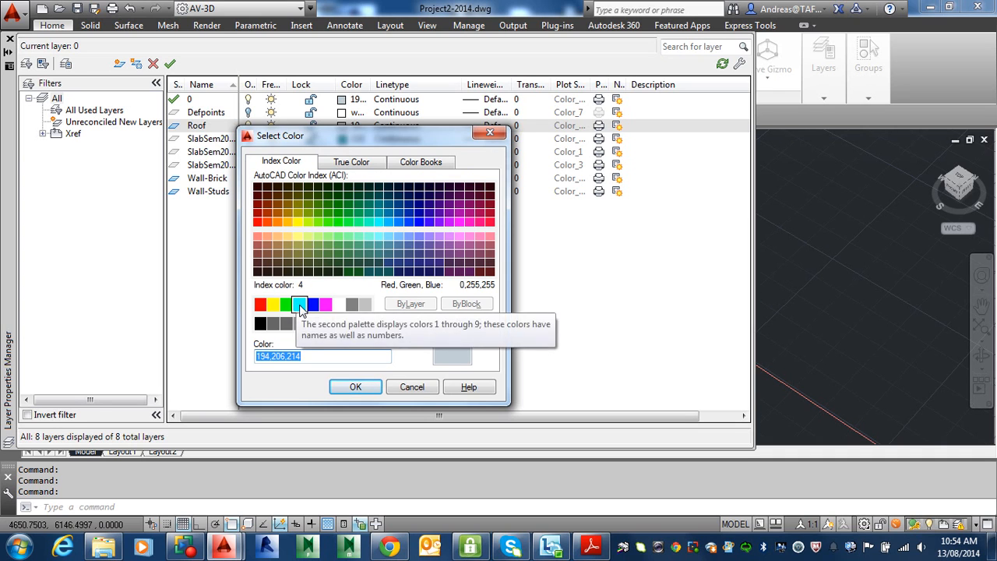
left_click(299, 304)
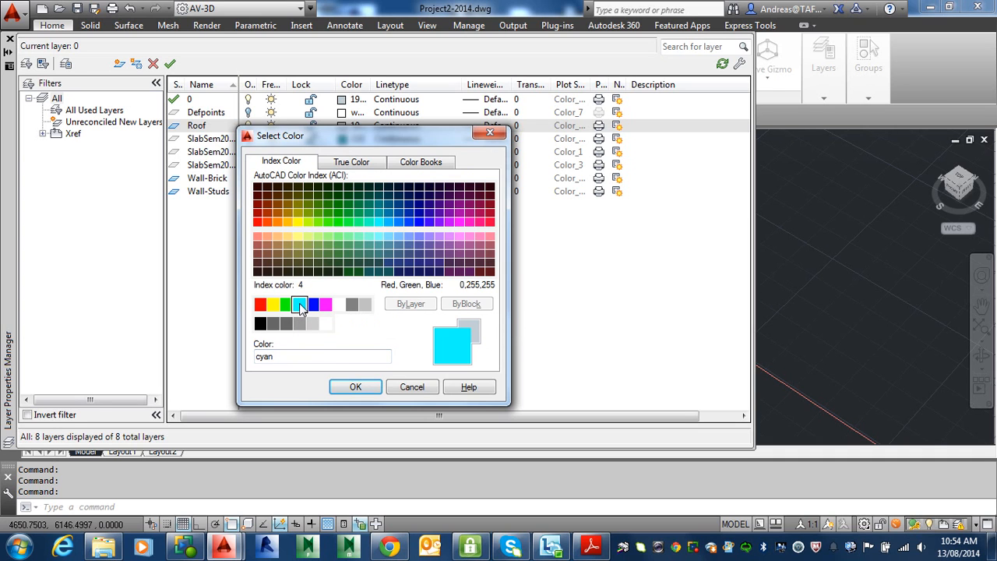
left_click(355, 388)
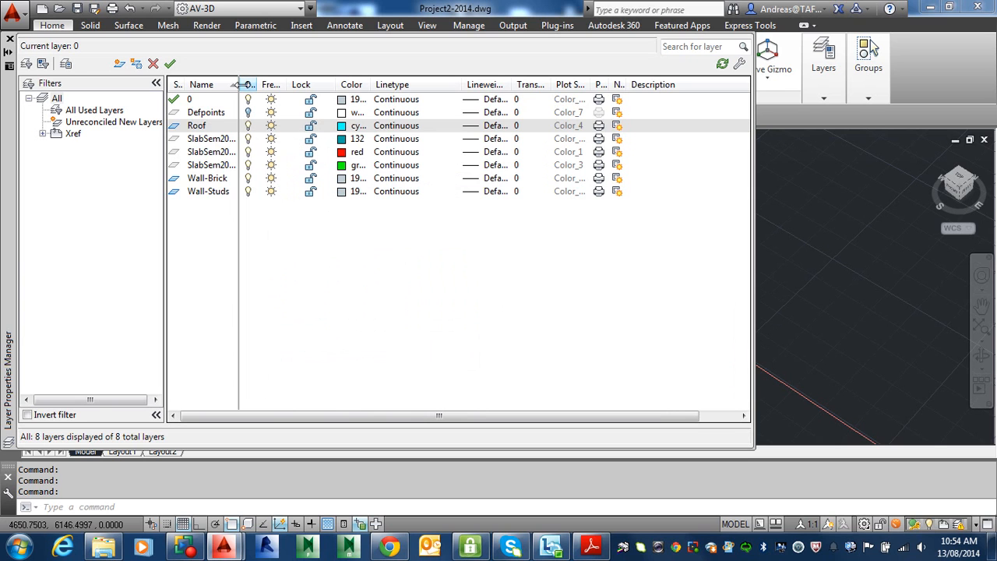
left_click_drag(238, 85, 299, 84)
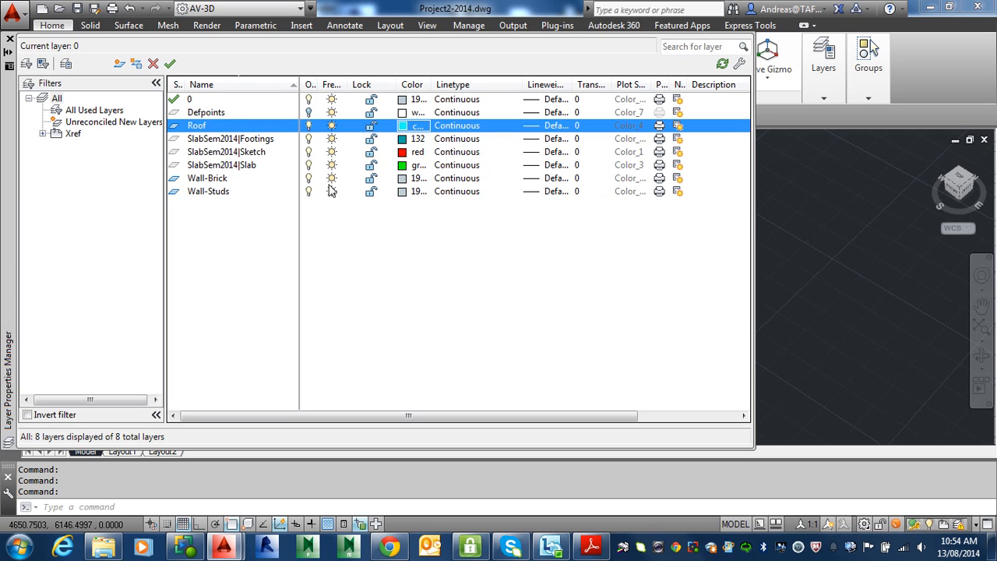
Step: Set the Wall-Brick layer's colour to index colour red
left_click(400, 181)
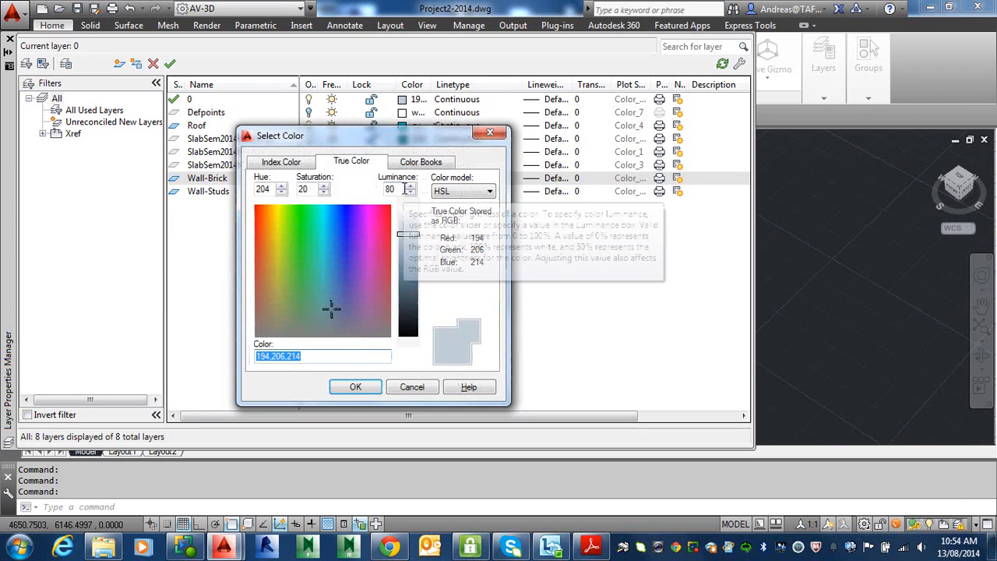
left_click(280, 162)
left_click(261, 304)
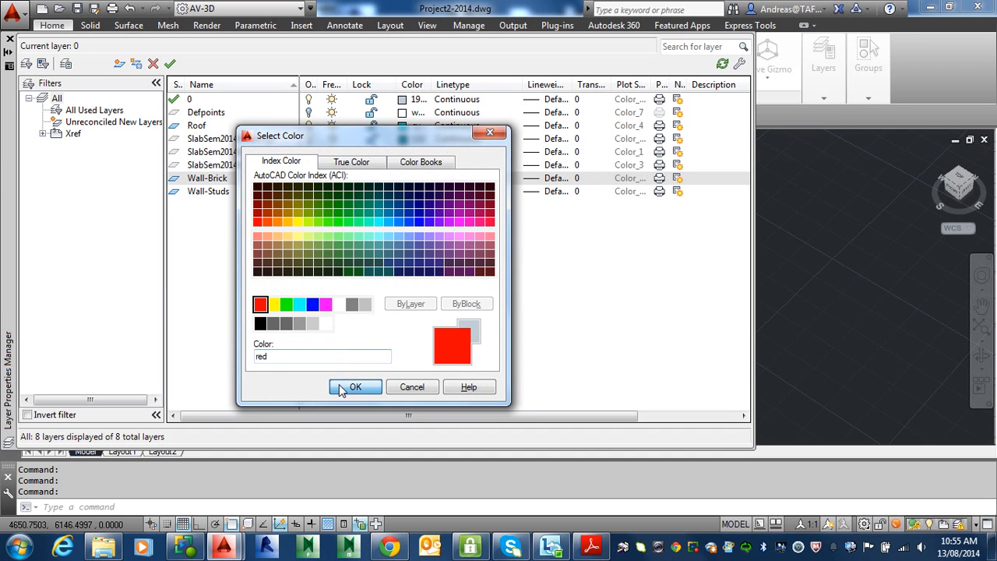
left_click(351, 386)
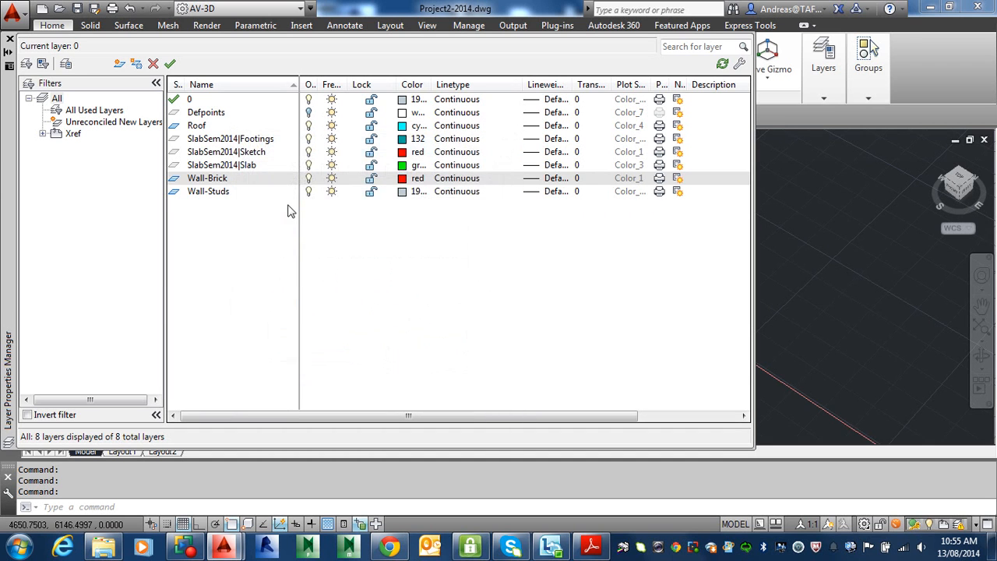
Step: Set the Wall-Studs layer's colour to index colour green
left_click(404, 193)
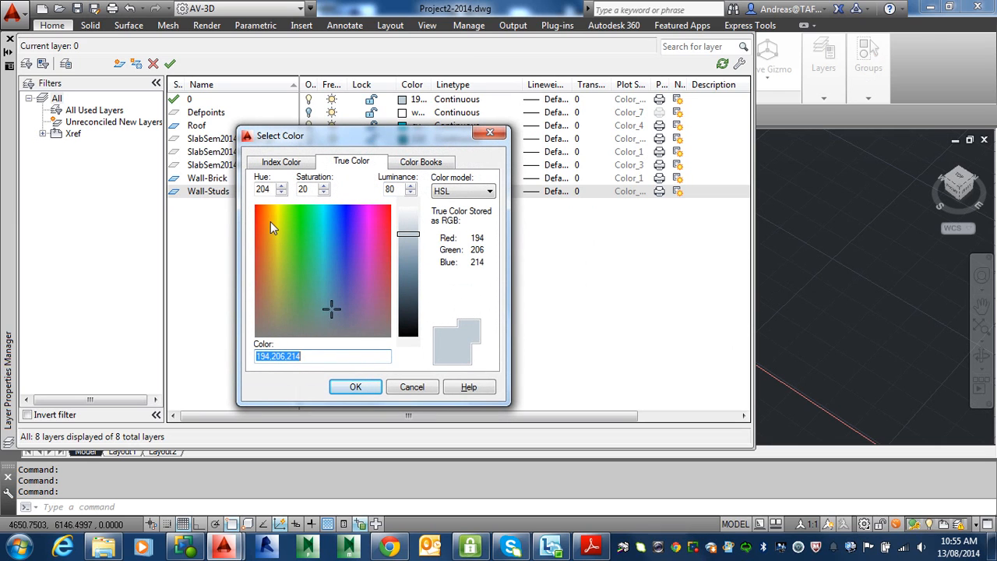
left_click(297, 164)
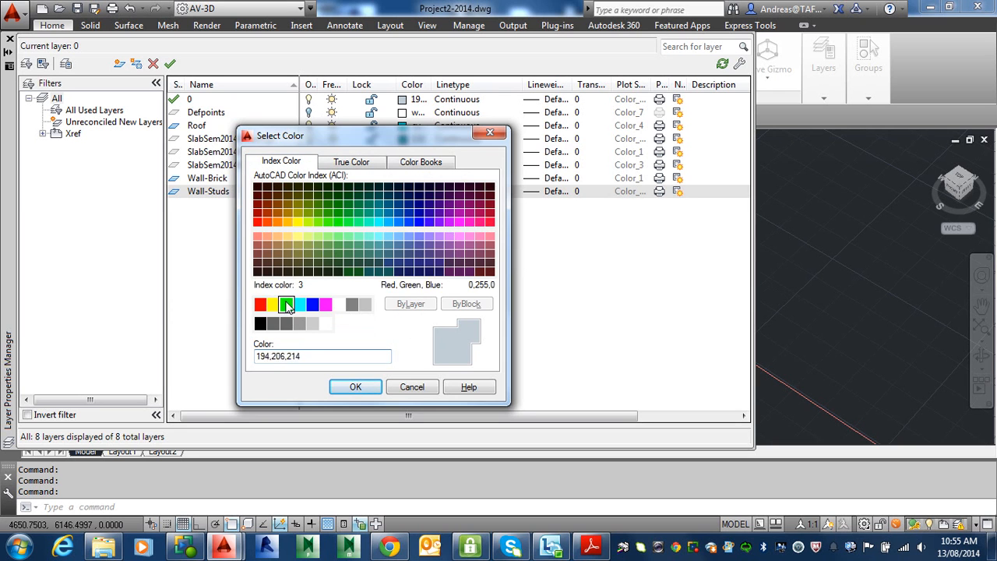
left_click(286, 303)
left_click(355, 387)
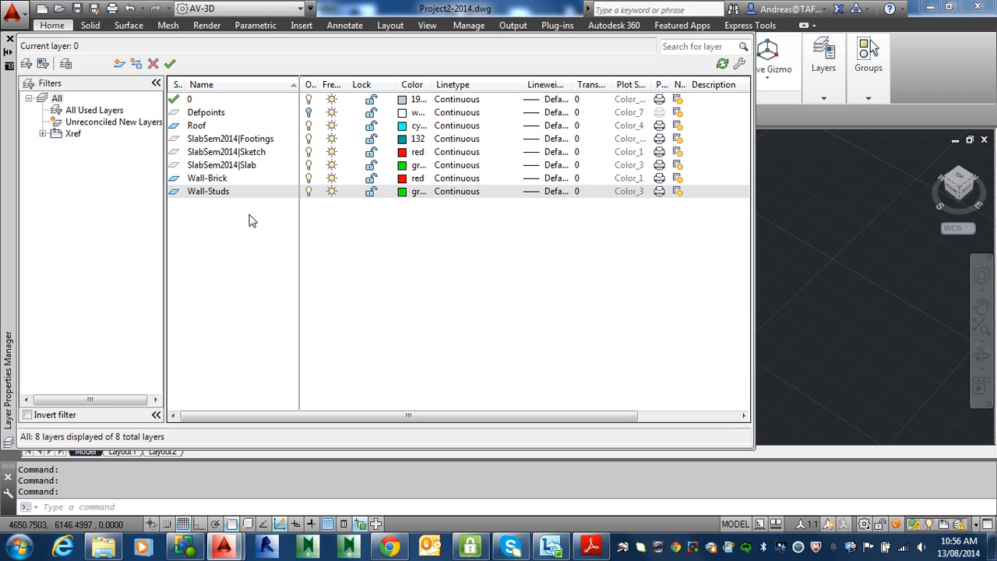
Step: Make Wall-Studs the current layer and close the layer manager
left_click(230, 153)
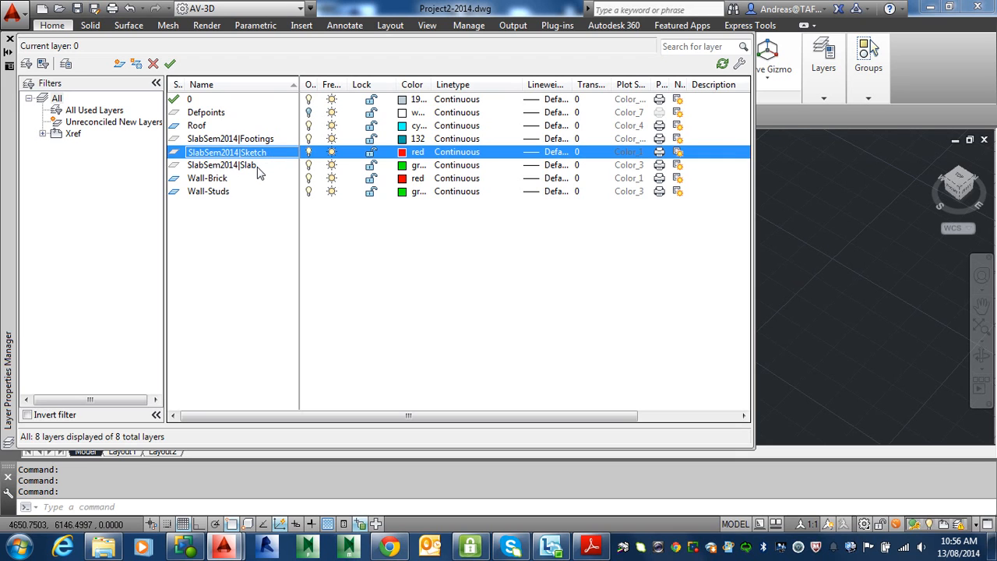
left_click(253, 166)
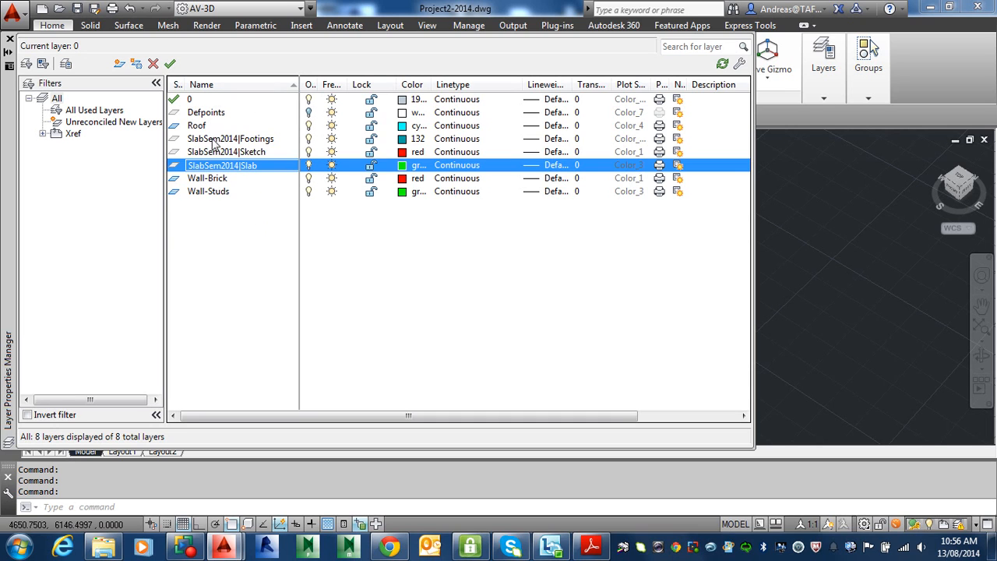
left_click(211, 179)
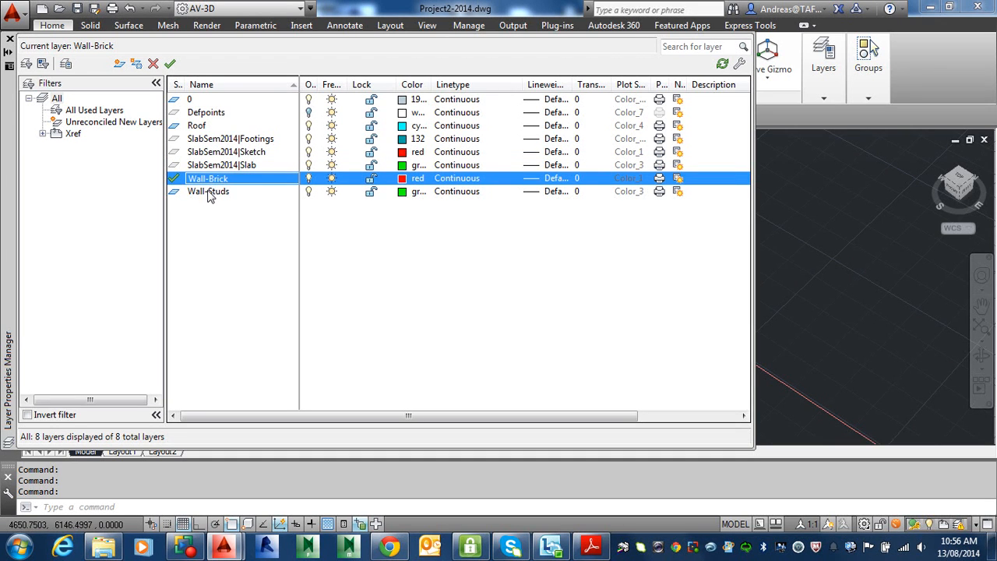
double_click(209, 193)
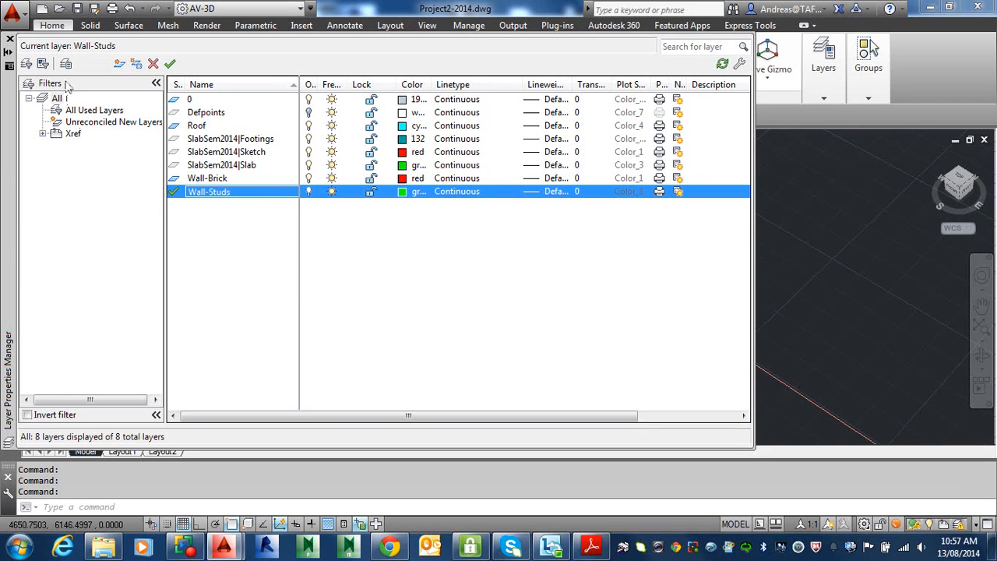
left_click(9, 39)
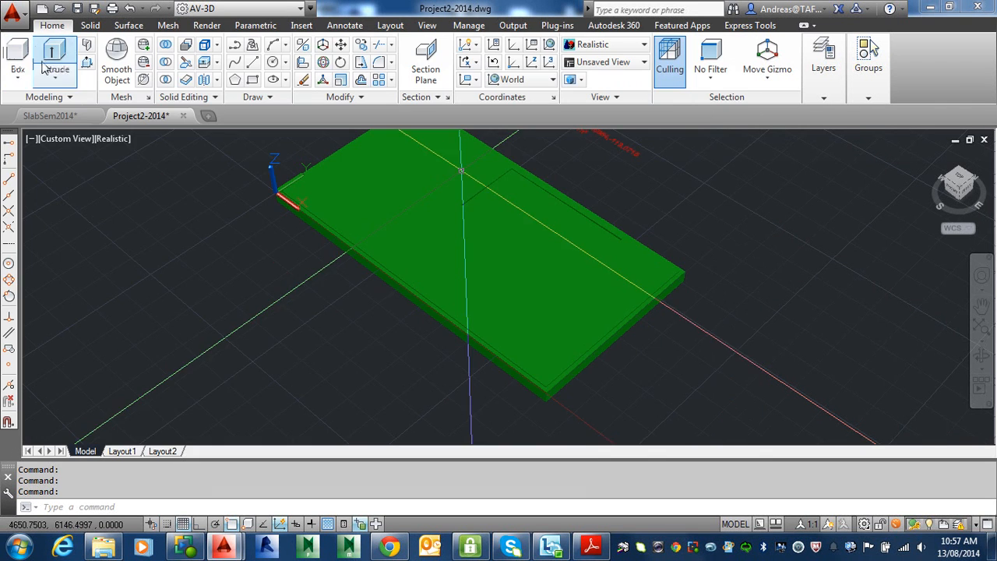
Step: Set the SlabSem2014|Slab layer's colour to index colour 8
mouse_move(416, 291)
middle_mouse_down("shift")
mouse_move(467, 312)
mouse_move(391, 311)
mouse_move(398, 296)
middle_mouse_up("shift")
scroll(434, 318, "up", 2)
scroll(498, 300, "up", 2)
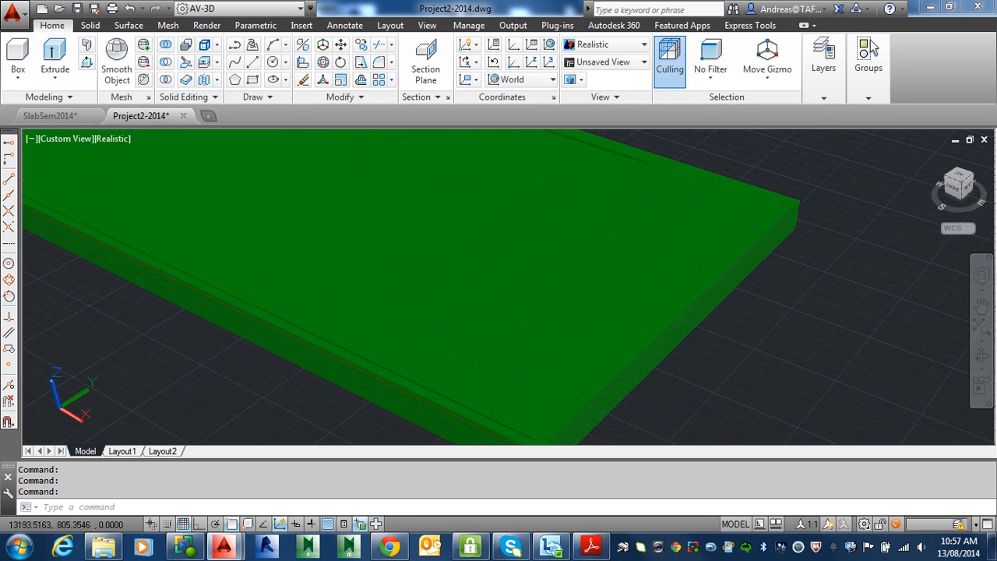
middle_click_drag(499, 300, 492, 240)
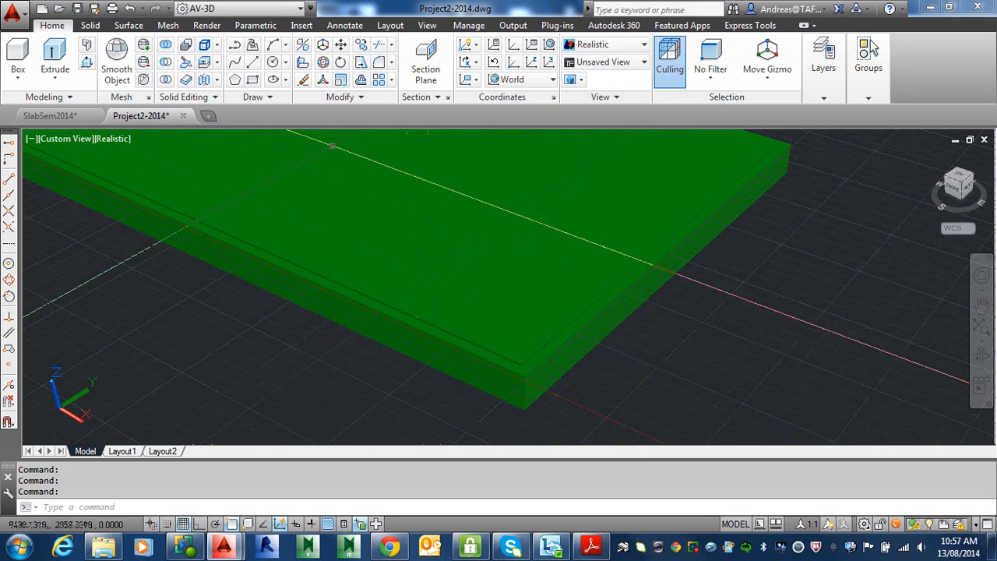
type("LA")
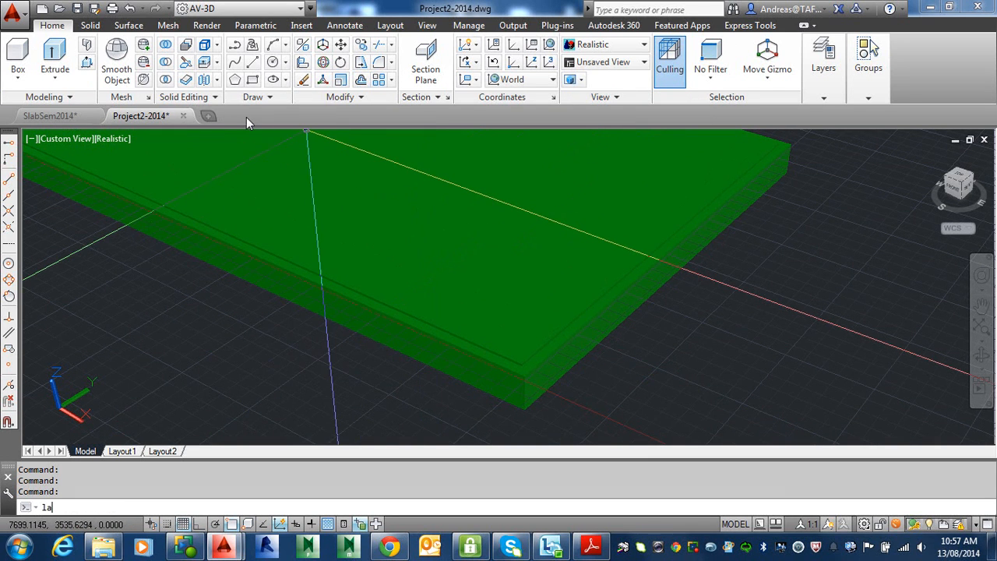
key("Return")
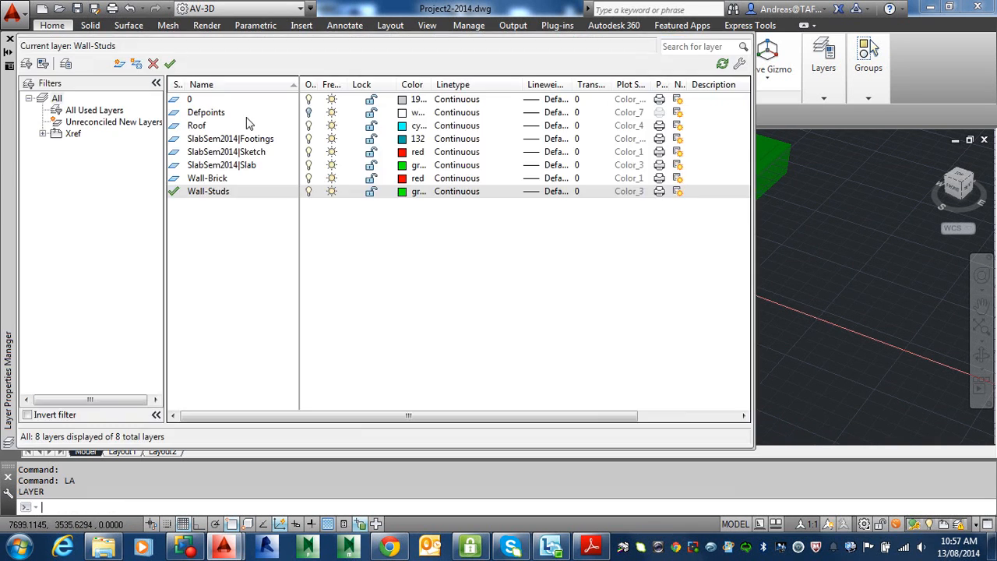
left_click(264, 170)
left_click(402, 166)
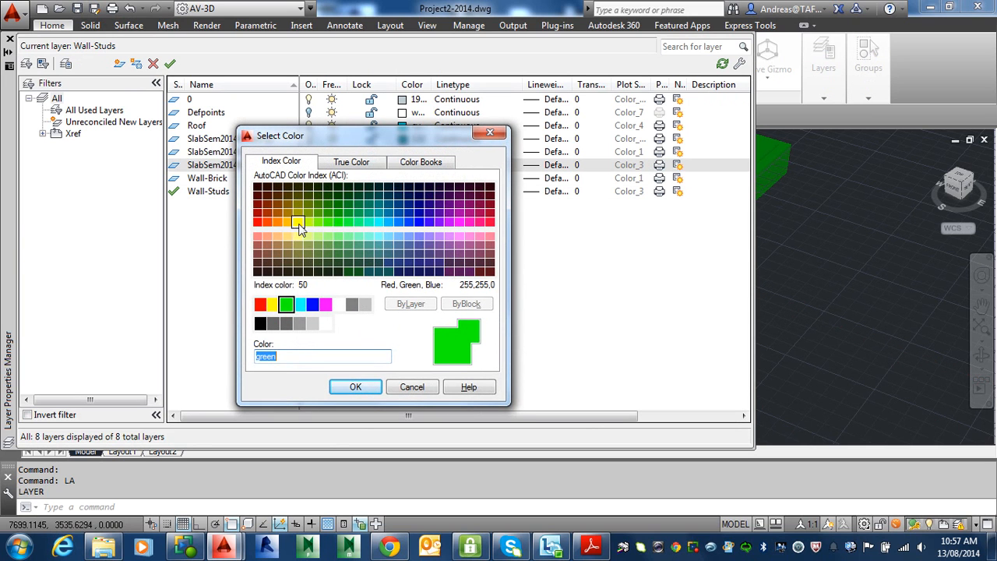
left_click(351, 304)
left_click(356, 386)
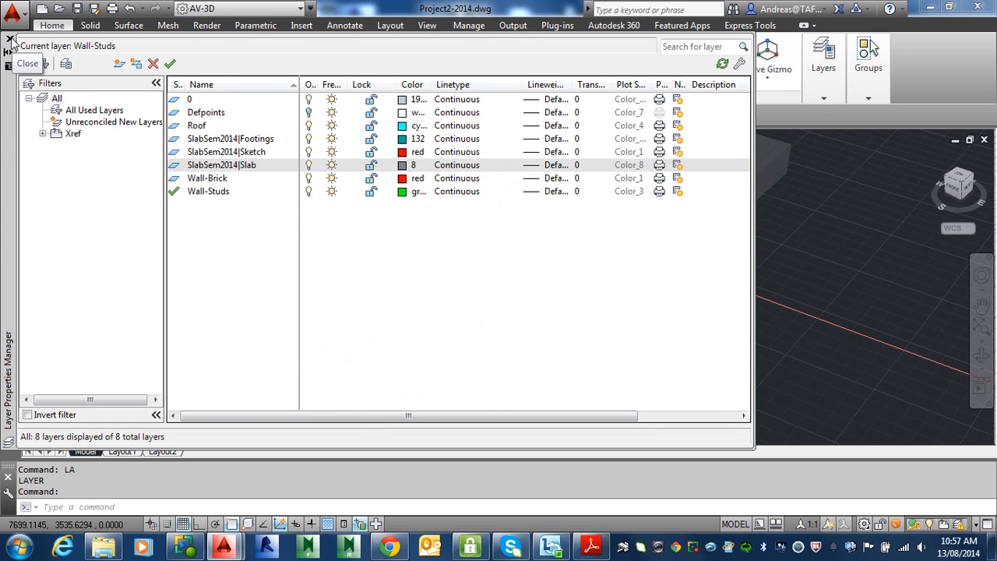
left_click(10, 39)
Step: Check the VISRETAIN system variable and keep its existing value
middle_click_drag(543, 362, 542, 310, "shift")
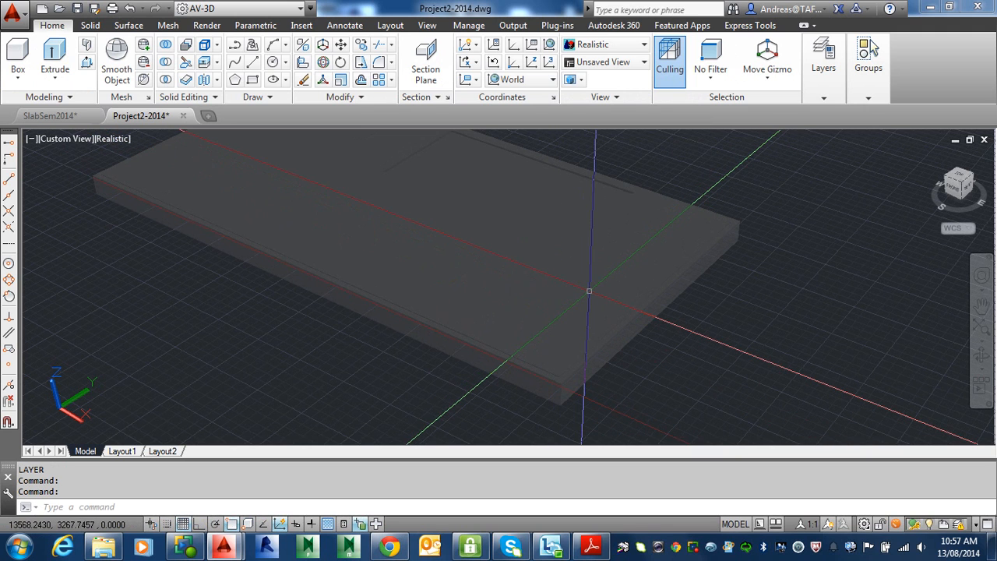
type("re")
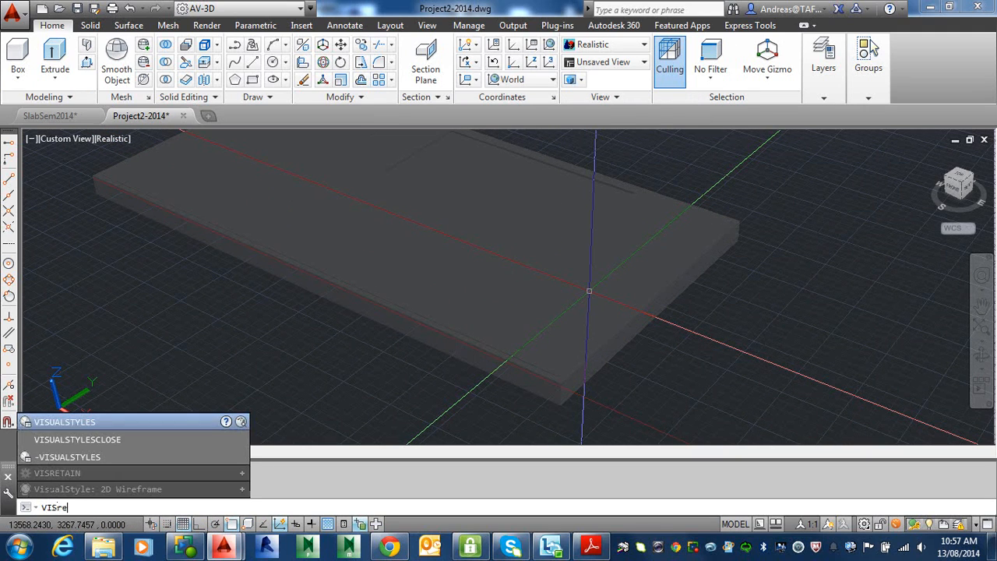
type("tain")
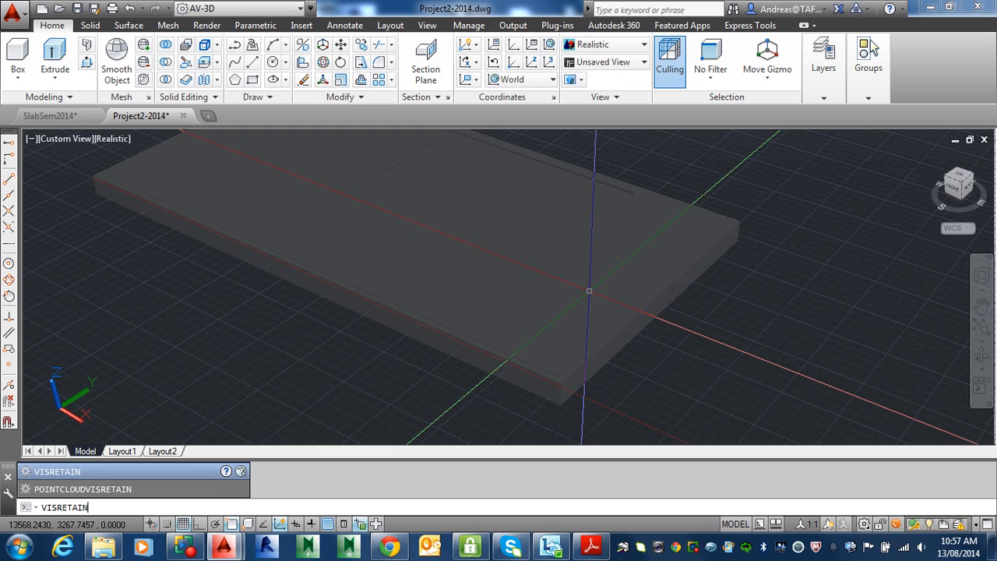
key("Return")
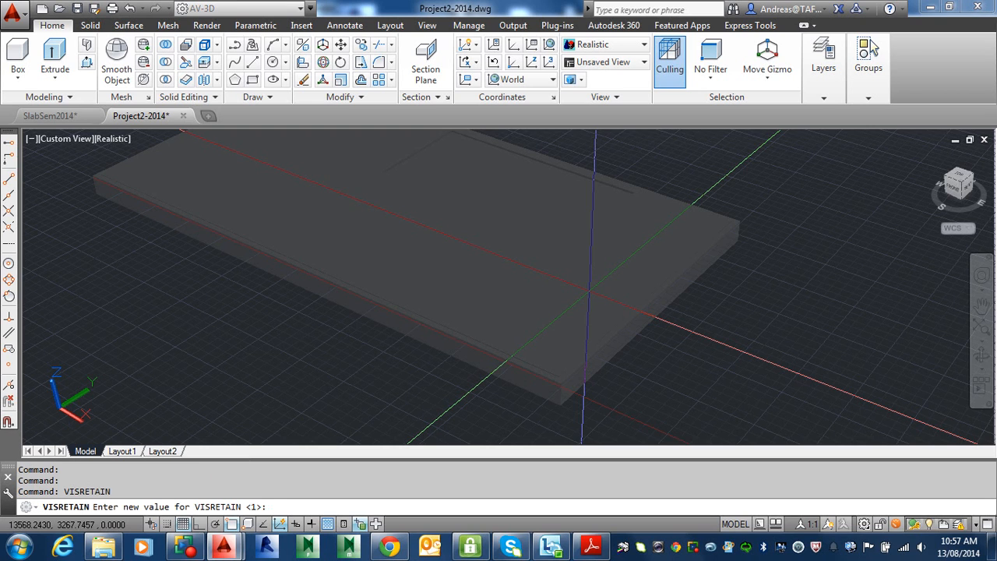
key("Return")
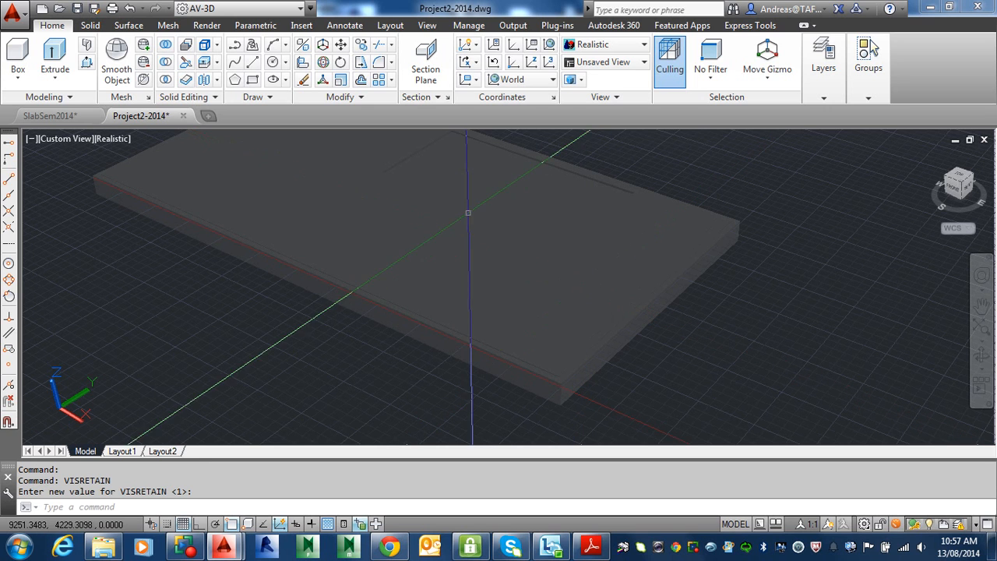
Step: Set the SlabSem2014|Slab layer's colour to index colour 9 and close the layer manager
middle_click_drag(334, 190, 353, 226)
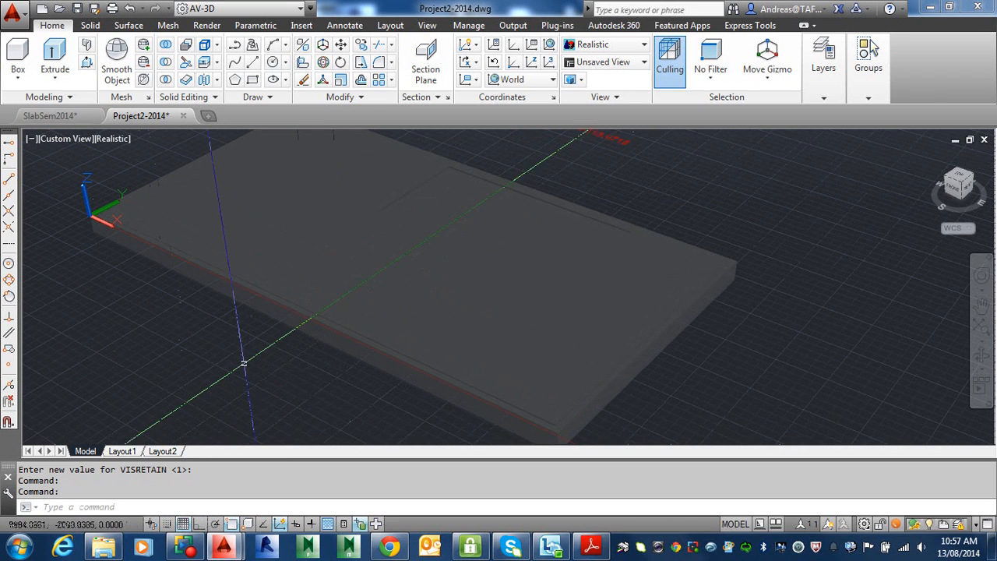
key("Return")
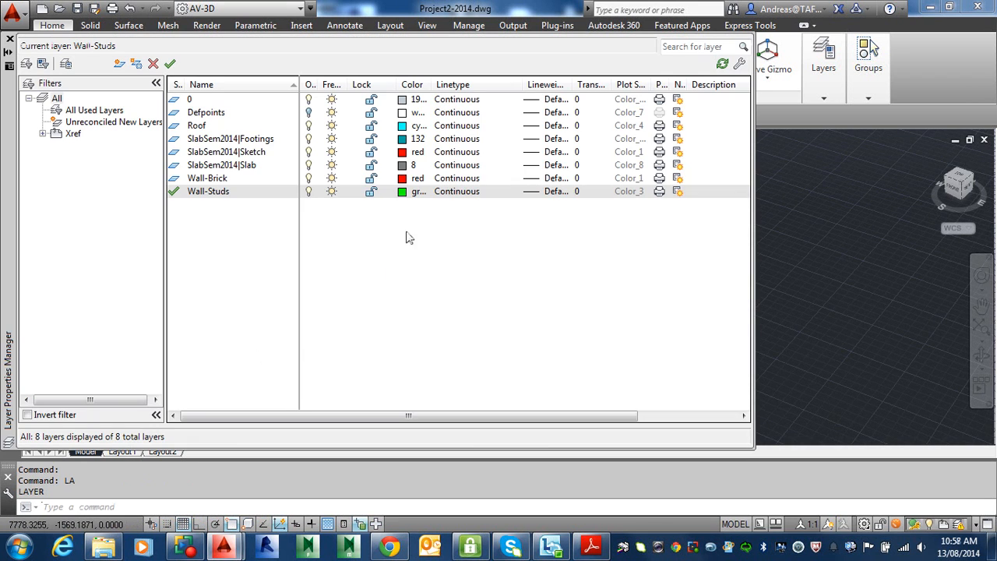
left_click(402, 165)
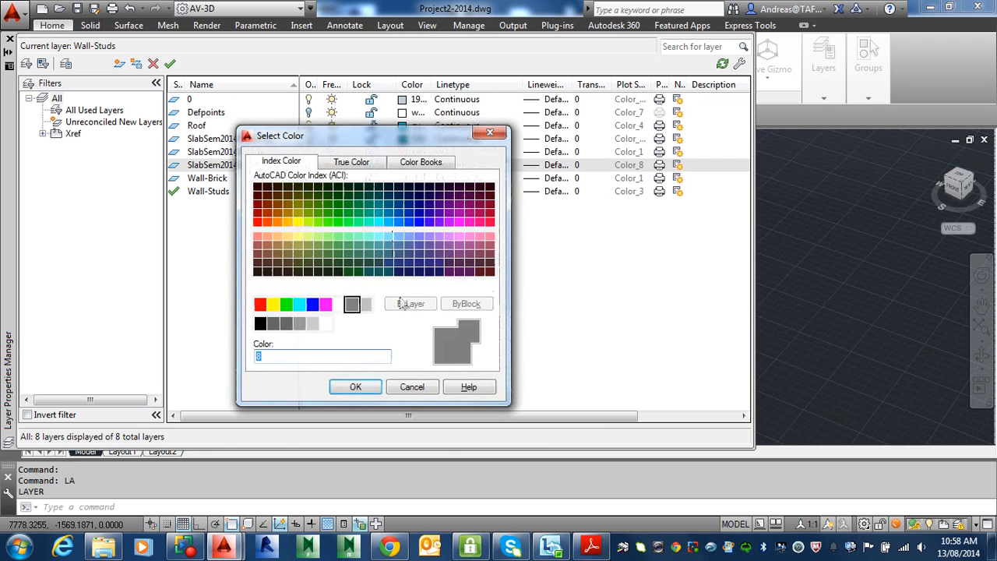
left_click(365, 305)
left_click(355, 387)
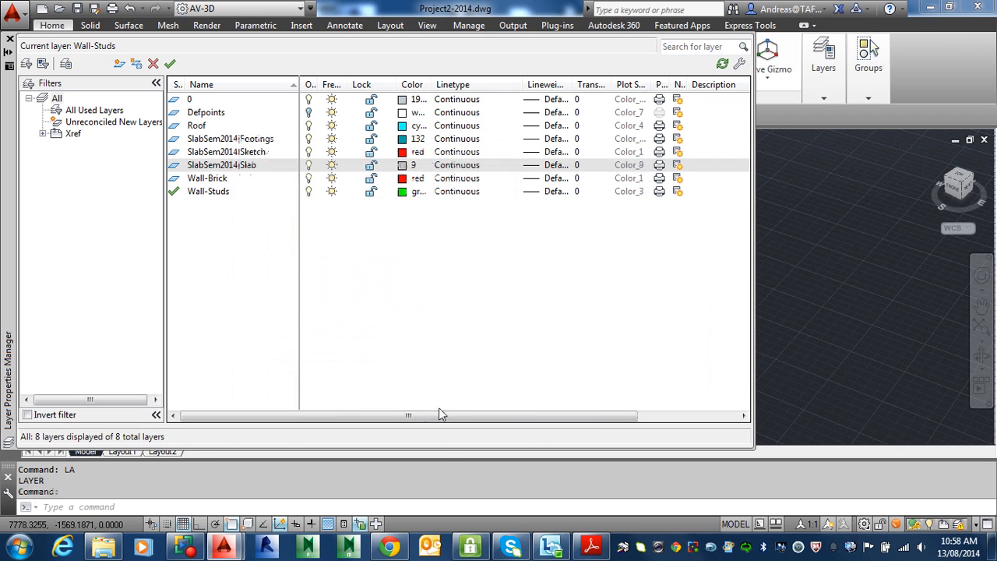
left_click(10, 39)
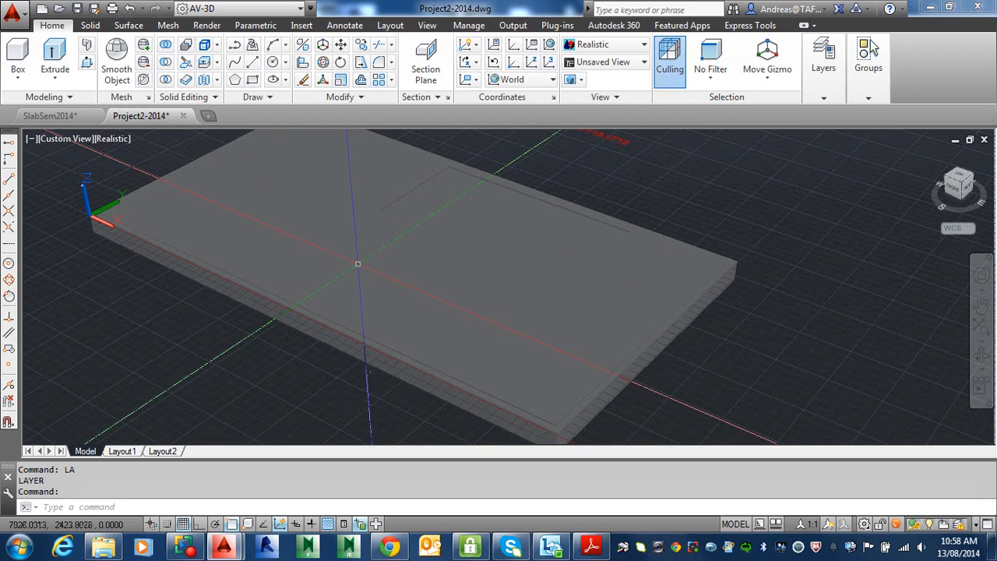
middle_click_drag(356, 265, 358, 239, "shift")
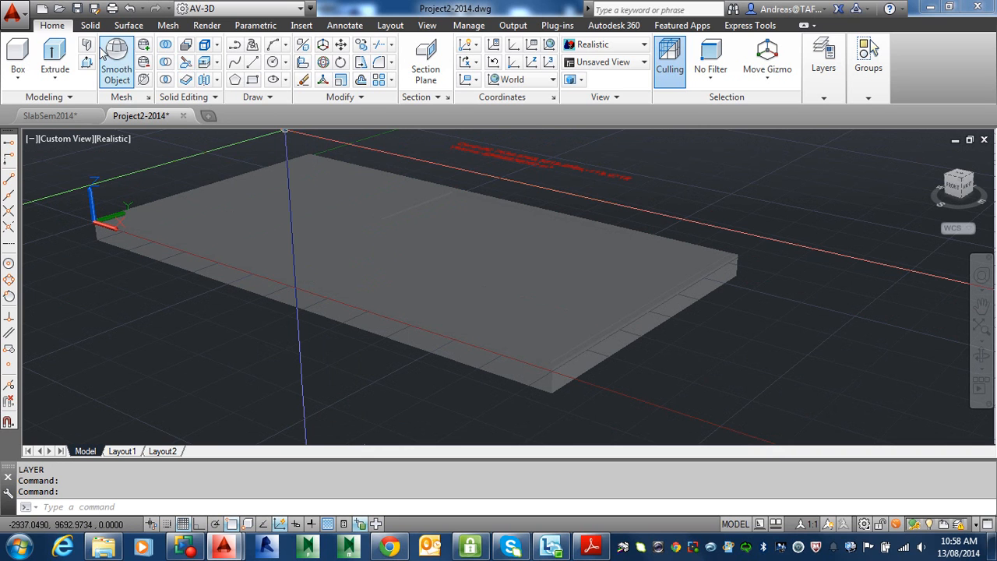
left_click(87, 47)
middle_click_drag(378, 235, 369, 260)
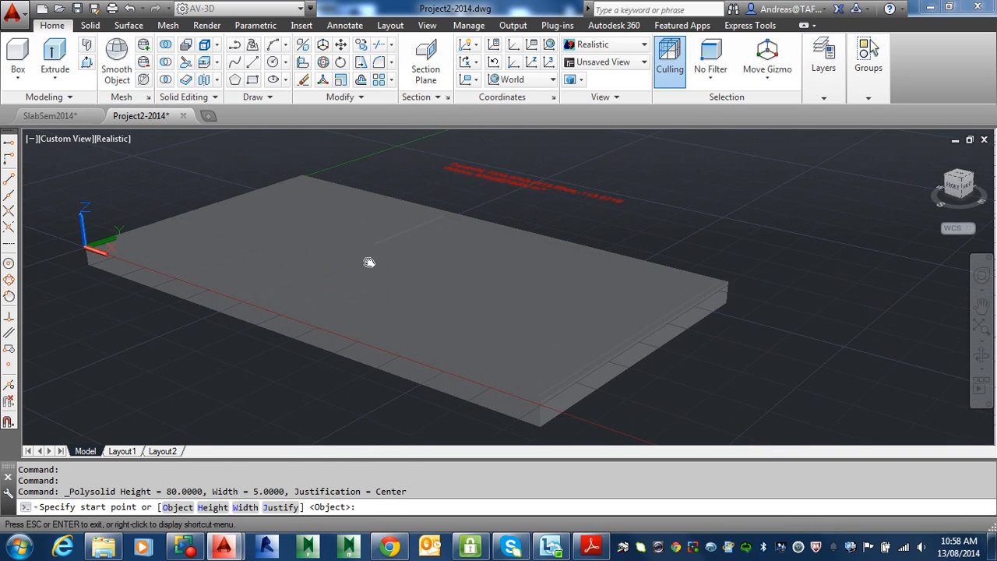
key("Escape")
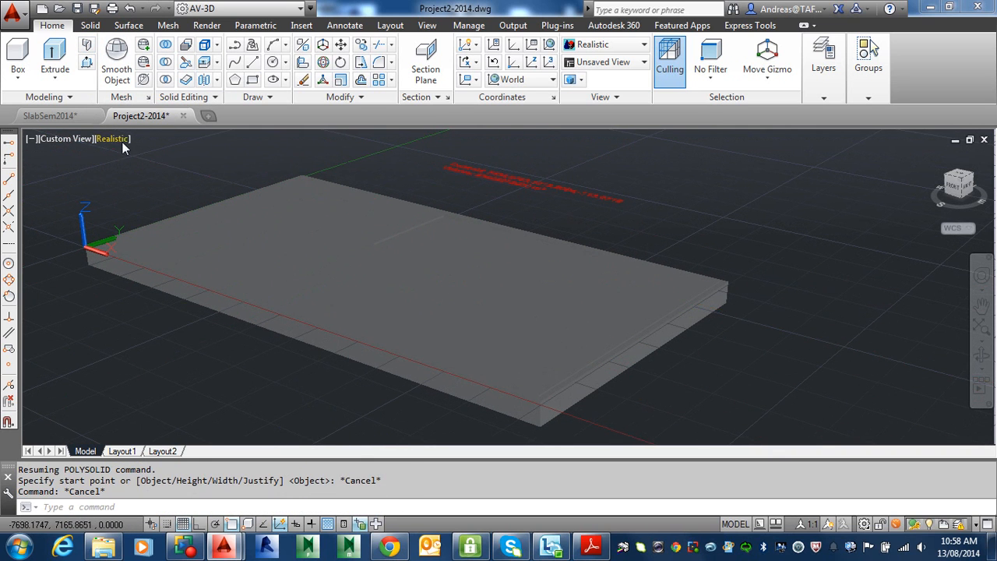
Step: Apply the Shaded with edges visual style and turn off perspective projection by setting PERSPECTIVE to 0
left_click(113, 139)
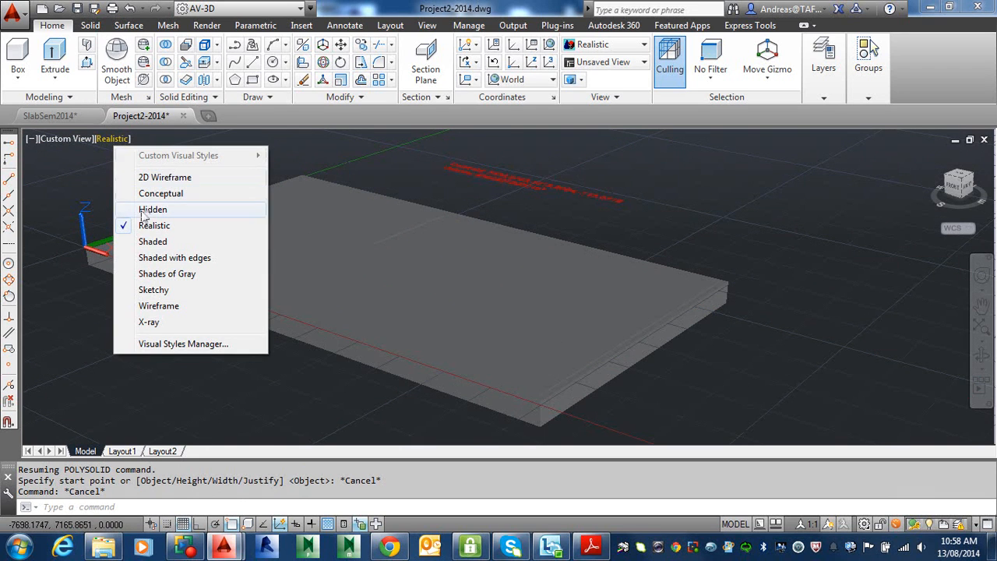
left_click(156, 260)
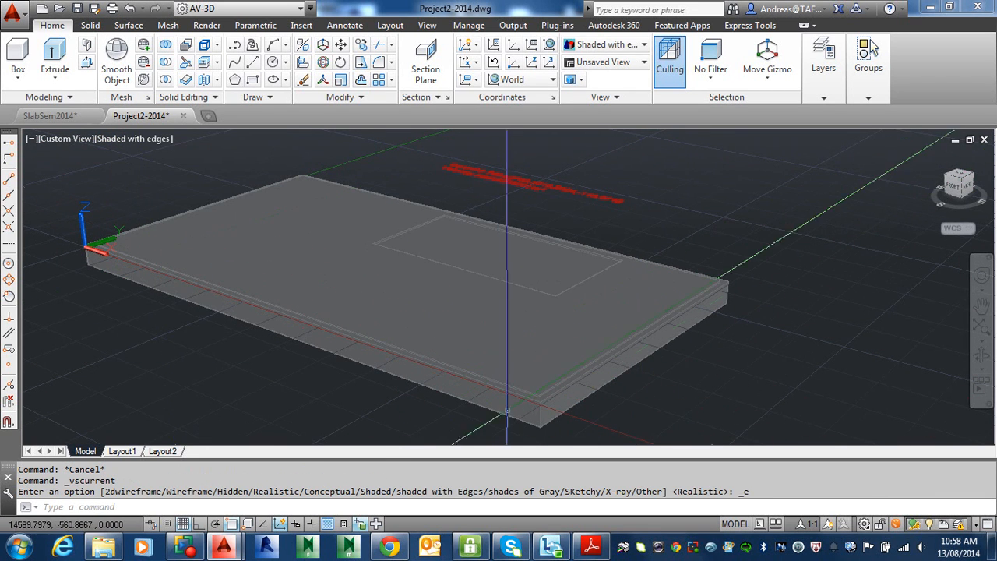
middle_click_drag(499, 394, 487, 383, "shift")
scroll(552, 396, "up", 3)
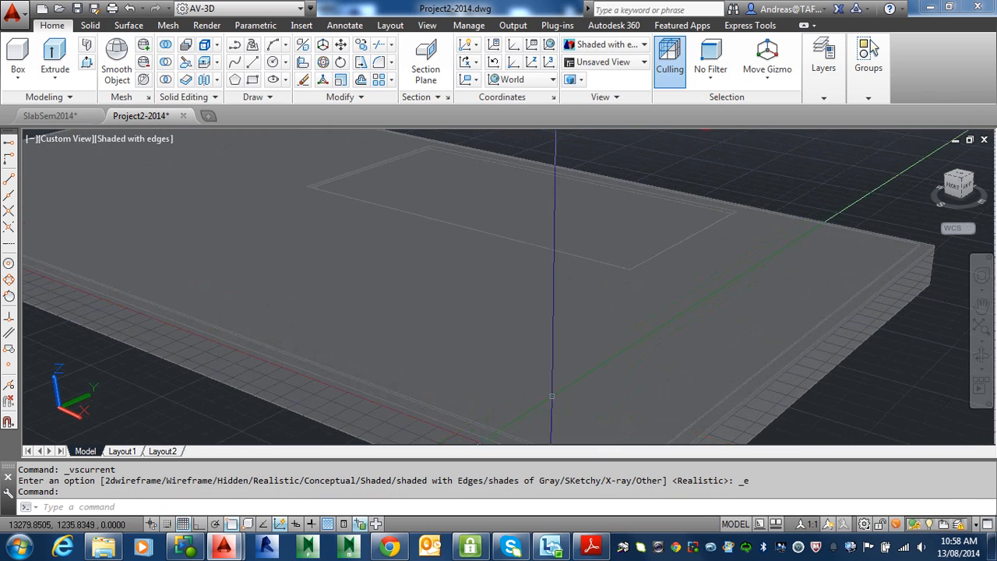
middle_click_drag(553, 405, 543, 331)
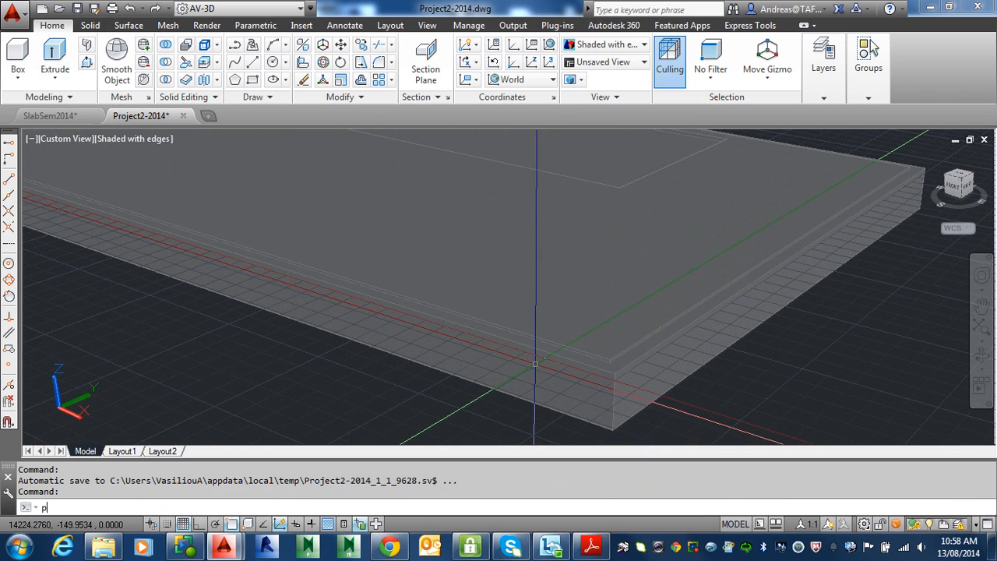
type("rsp")
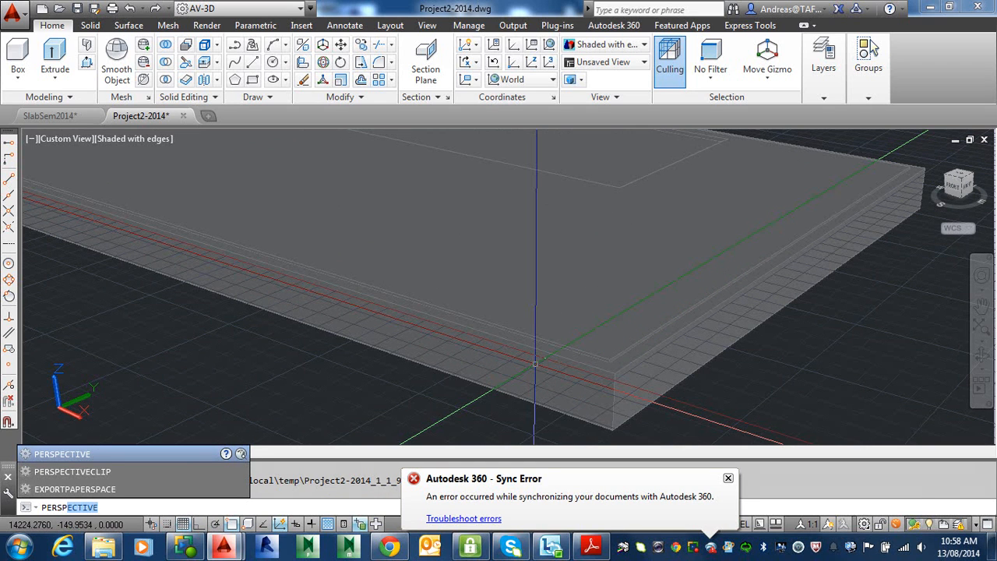
key("Return")
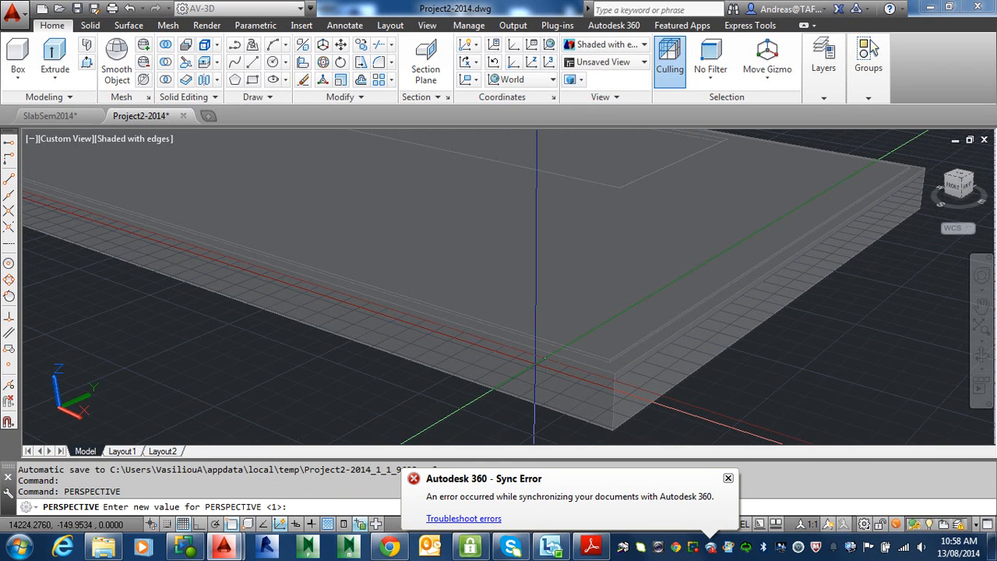
key("Return")
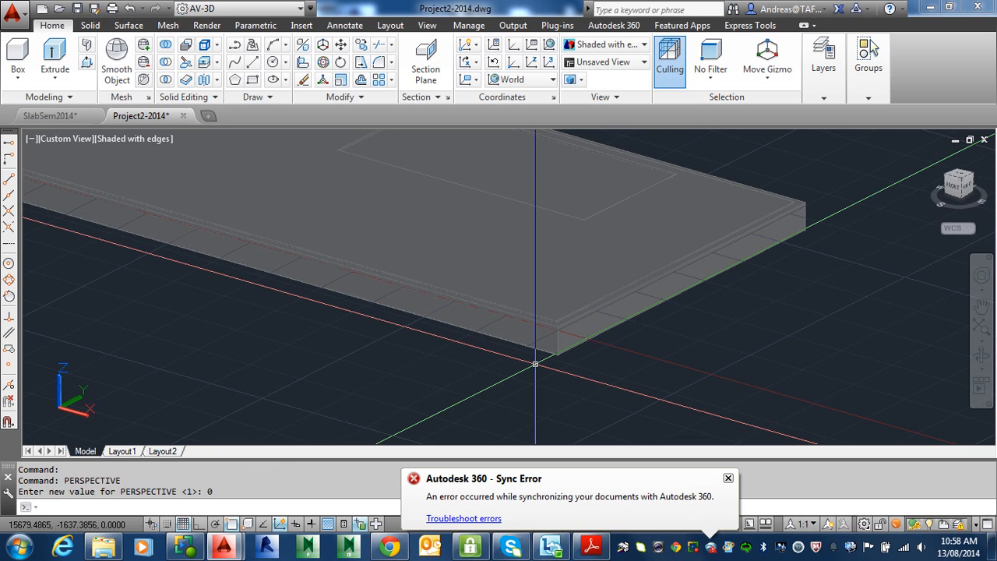
Step: Start a polysolid for the stud walls and set its height to 2400
scroll(535, 364, "up", 5)
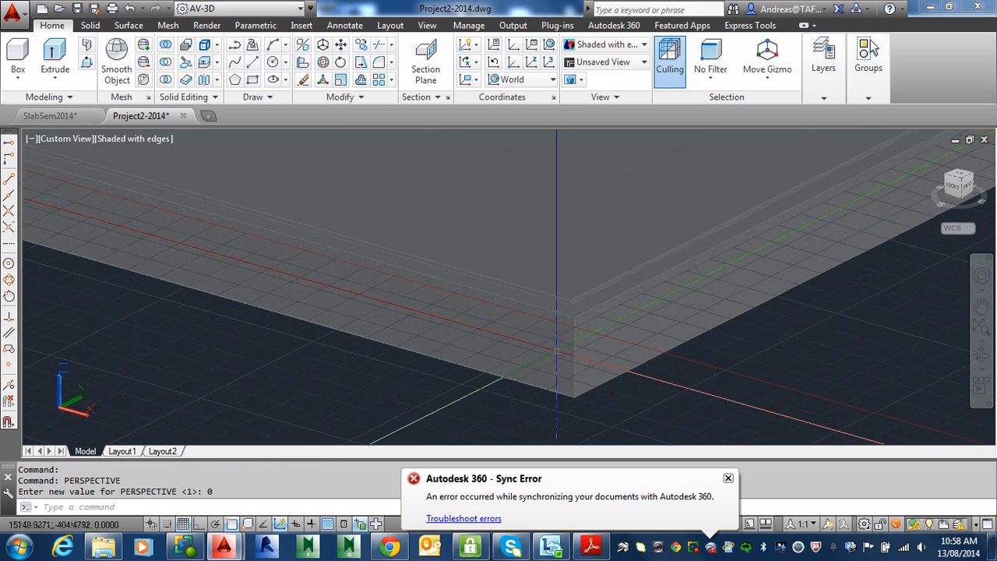
middle_click_drag(558, 354, 567, 388)
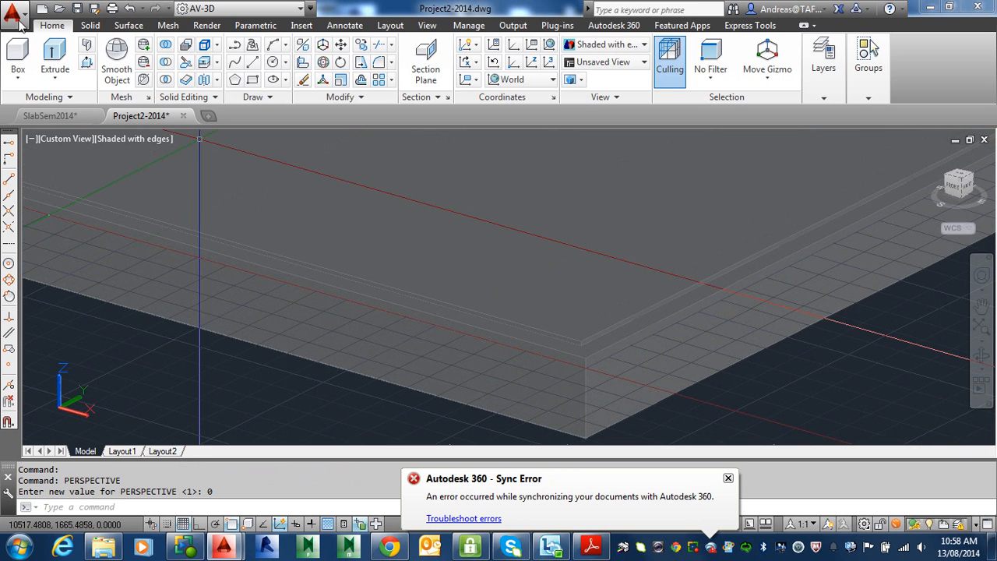
left_click(86, 46)
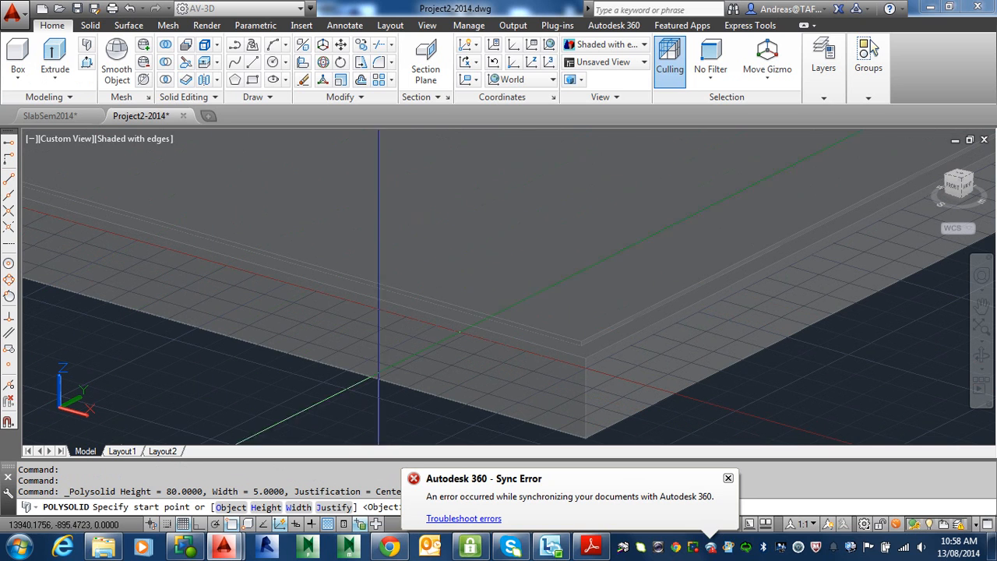
left_click(727, 479)
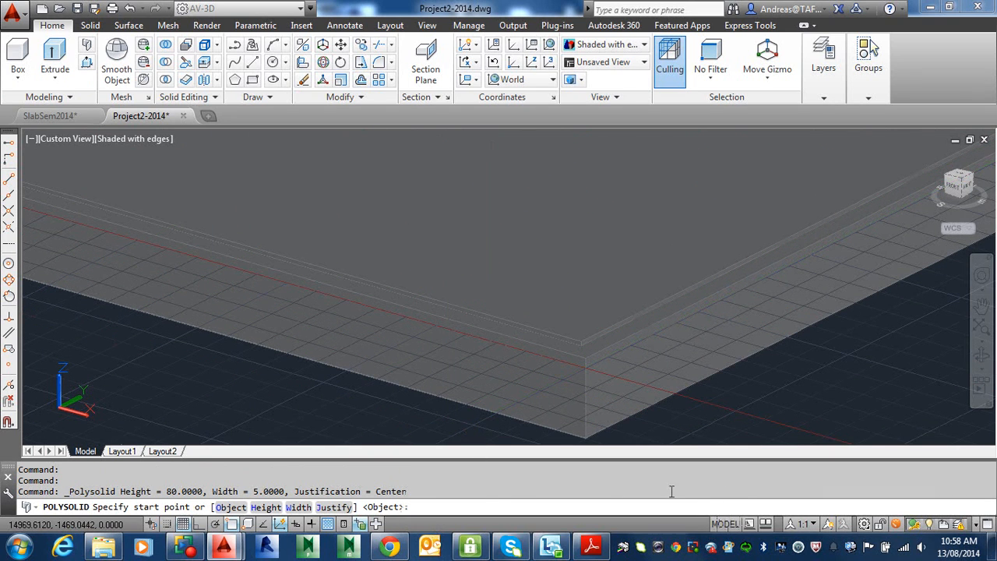
left_click(265, 507)
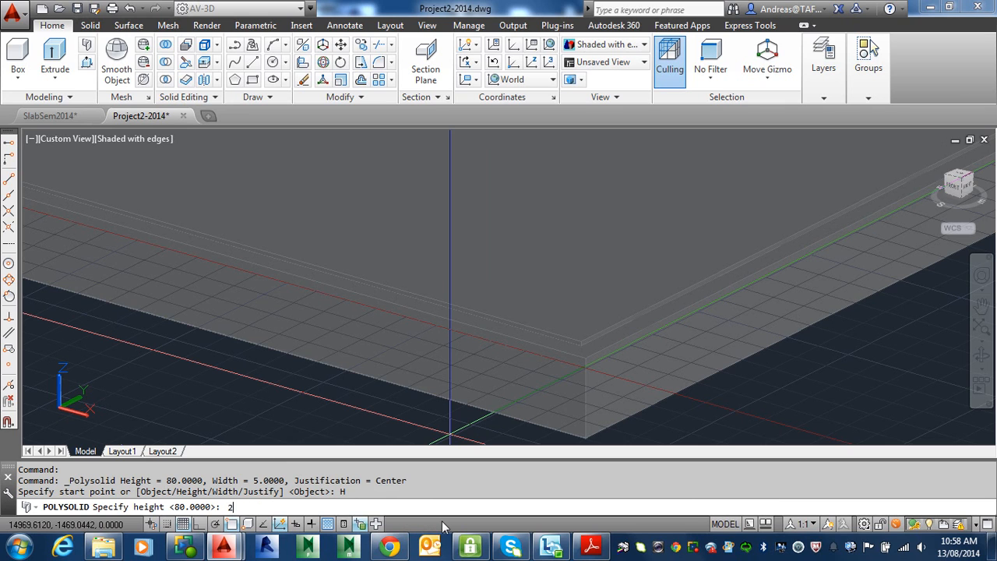
key("Return")
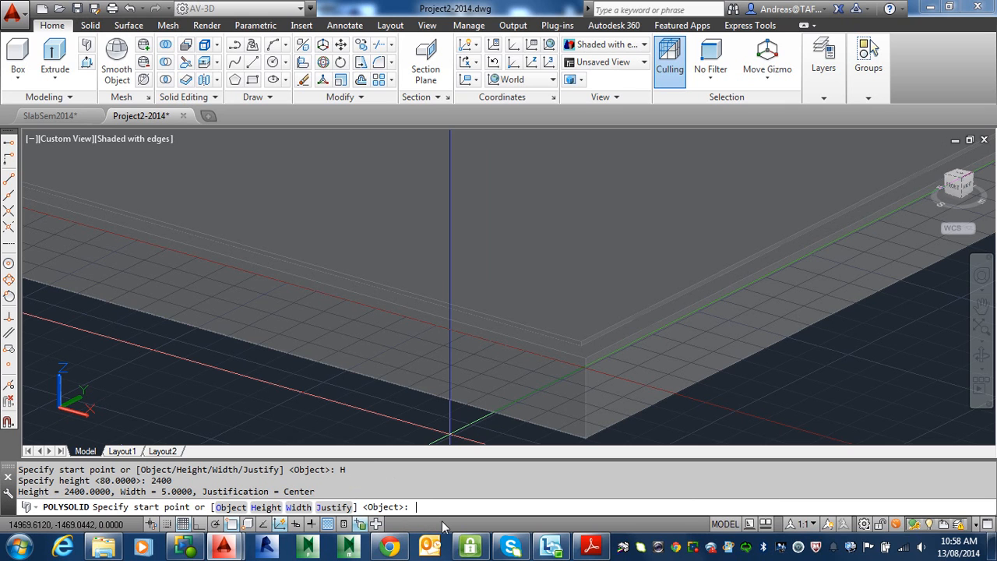
Step: Set the polysolid's width to 90 and its justification to Left
left_click(299, 507)
type("9")
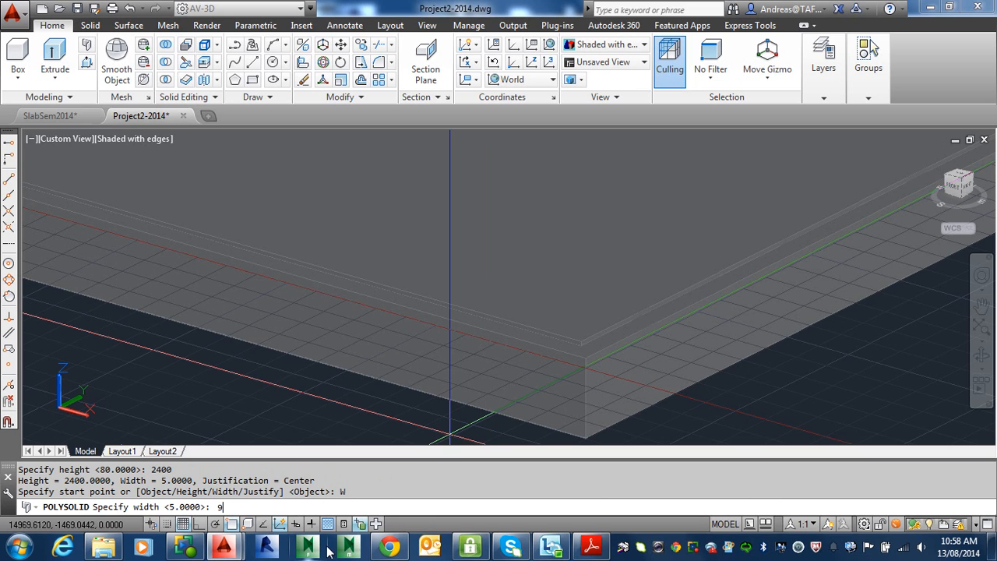
type("0")
key("Return")
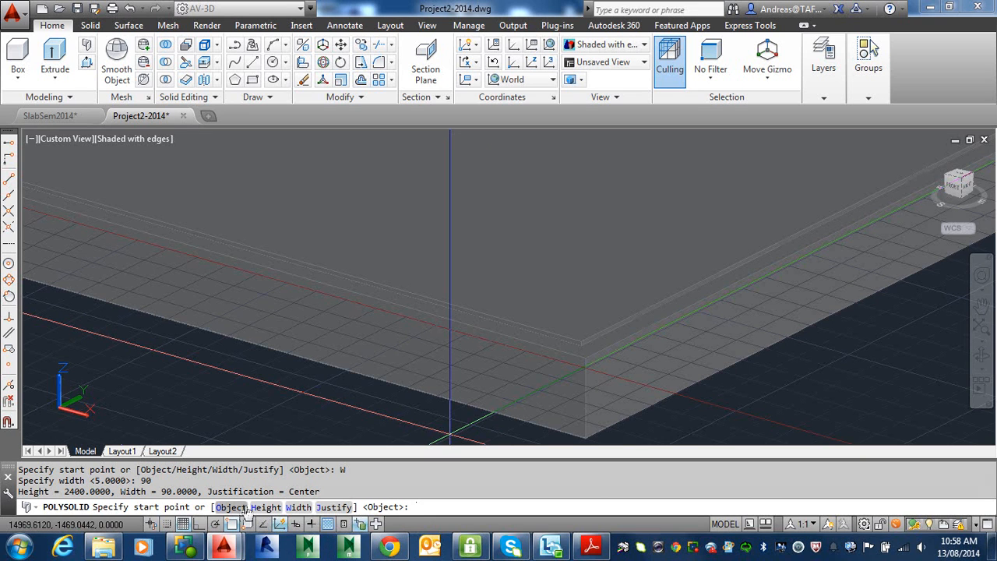
left_click(332, 507)
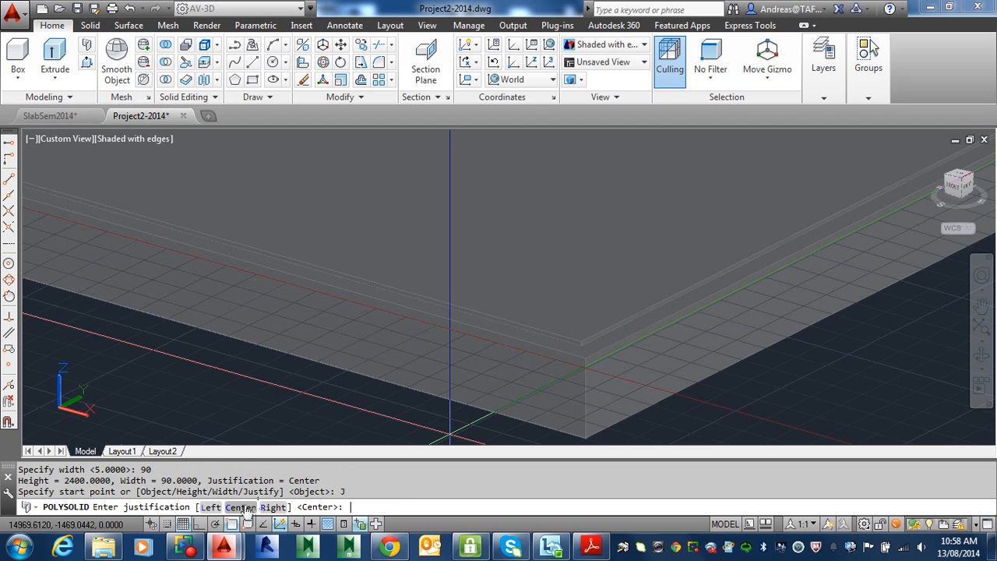
left_click(210, 507)
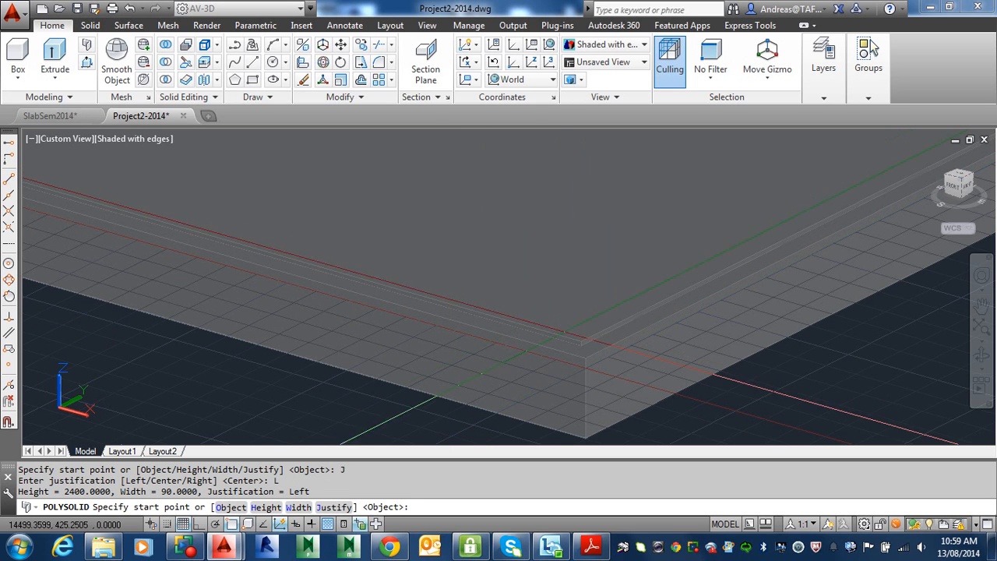
Step: Draw the first long wall segment between the slab's inner step corners, from 14840,160,100 to 160,160,100
scroll(584, 339, "up", 2)
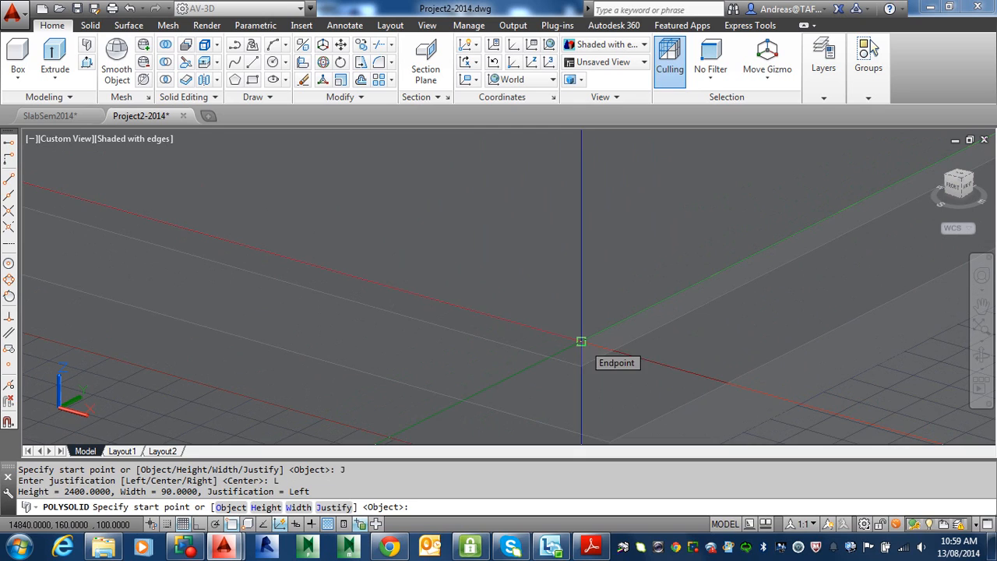
left_click(581, 341)
scroll(531, 322, "down", 3)
scroll(530, 323, "down", 5)
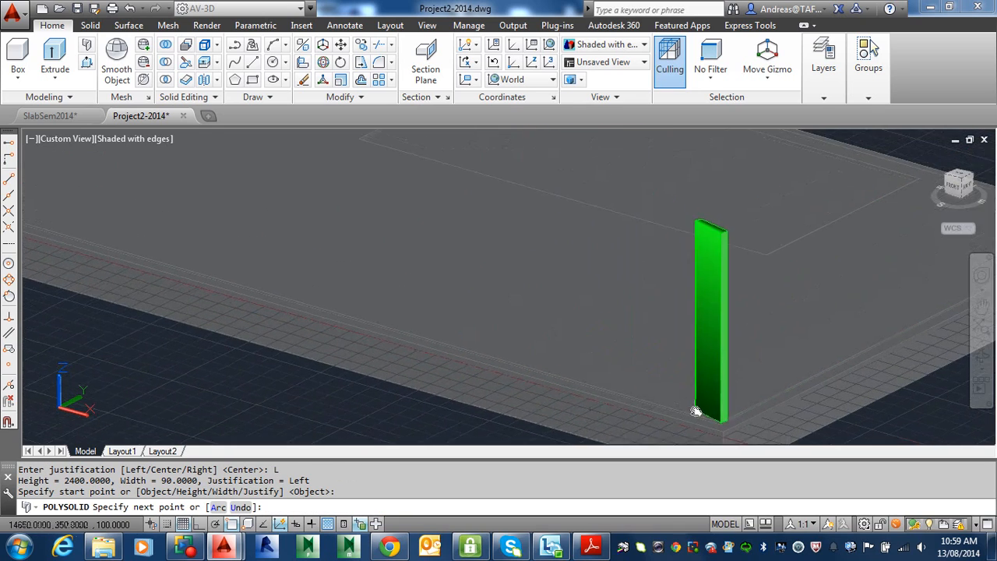
scroll(608, 412, "up", 8)
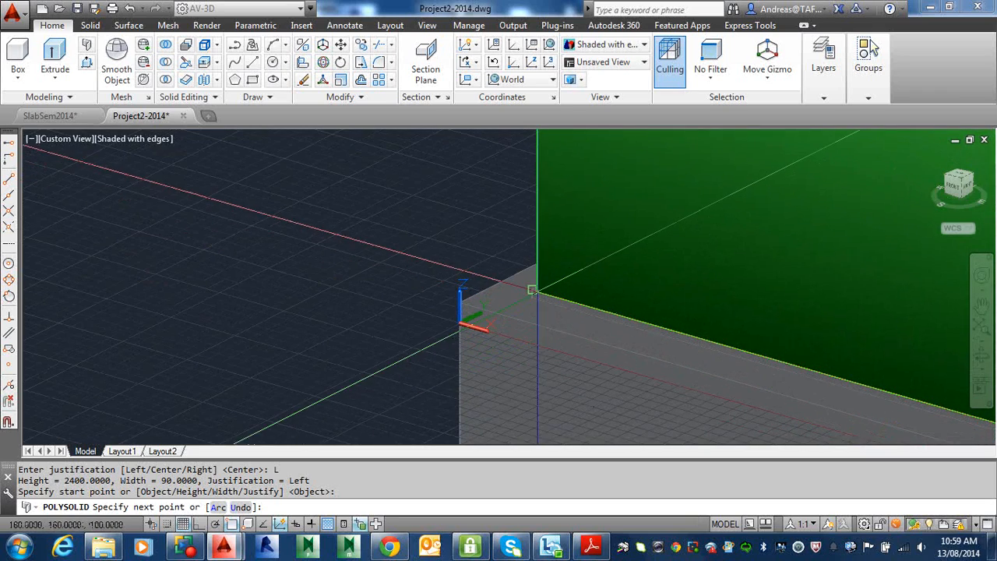
left_click(532, 289)
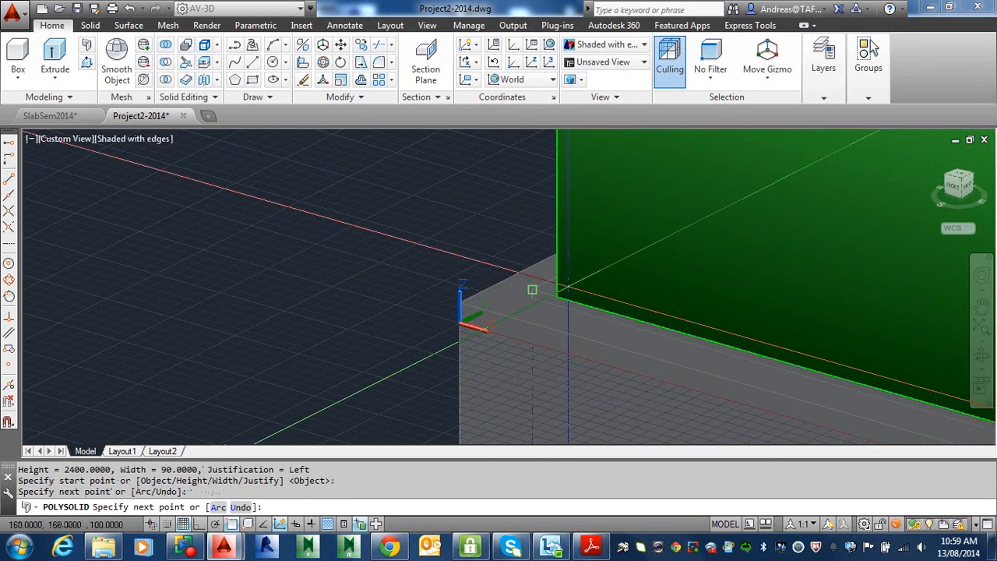
Step: Turn on Ortho and continue the wall along the slab's short side to the inner step corner at 160,7840,100
middle_click_drag(567, 289, 785, 366, "shift")
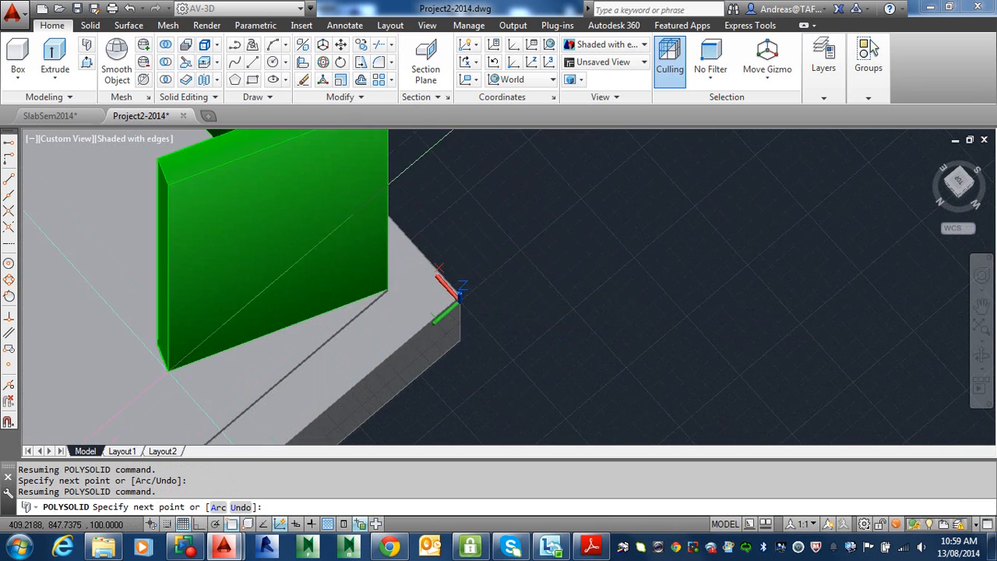
middle_click_drag(343, 338, 796, 218)
scroll(678, 303, "down", 3)
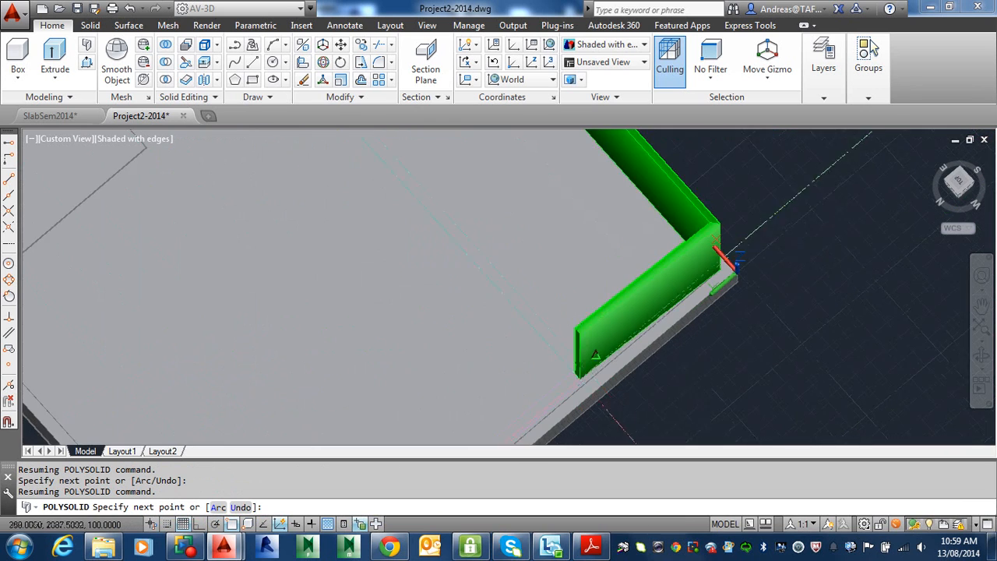
middle_click_drag(578, 382, 708, 192)
middle_click_drag(483, 374, 574, 267)
scroll(526, 327, "up", 3)
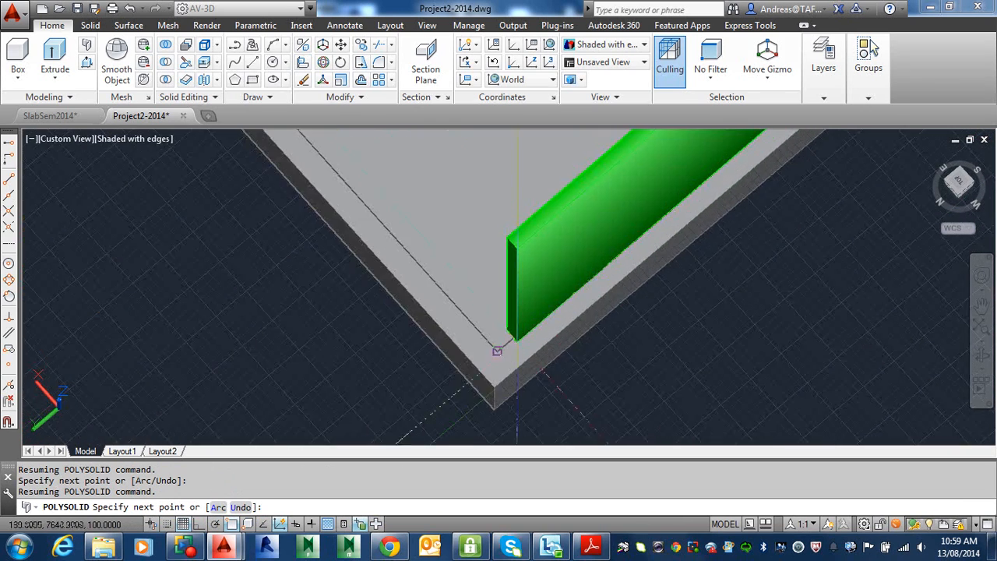
scroll(497, 350, "up", 5)
key("F8")
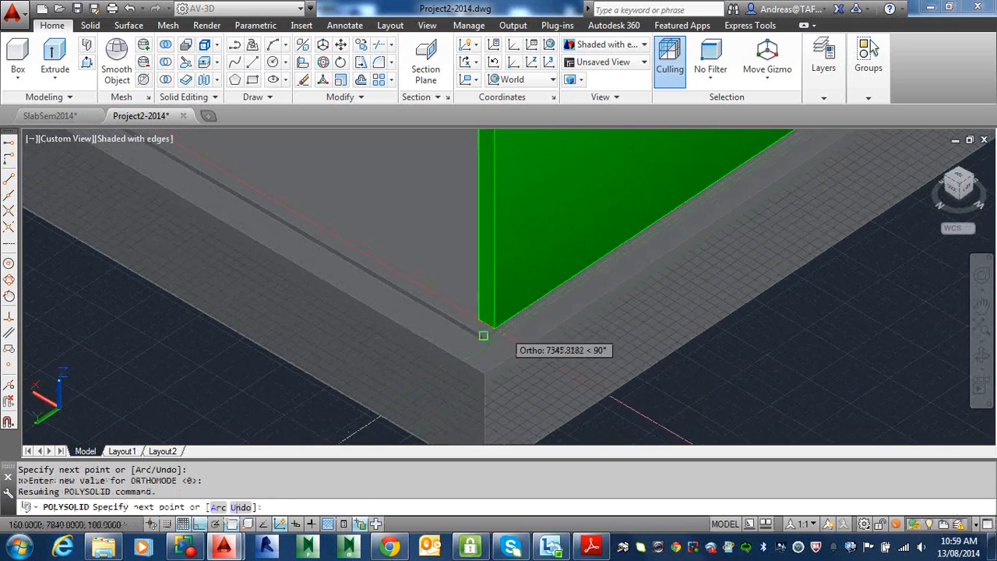
scroll(483, 335, "up", 5)
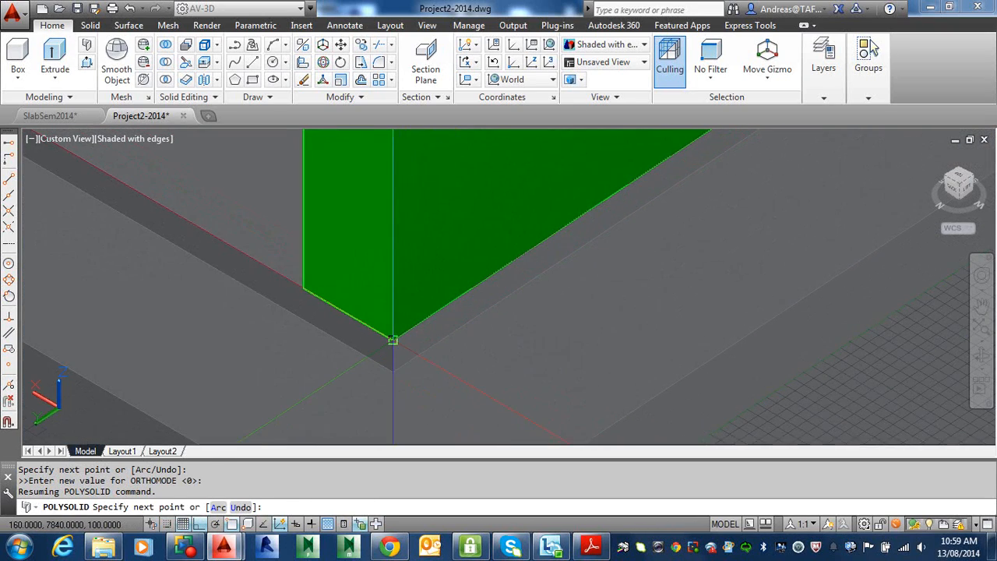
left_click(392, 340)
Step: Extend the wall along the slab's other long side to the inner step corner at 14840,7840,100
scroll(391, 342, "down", 10)
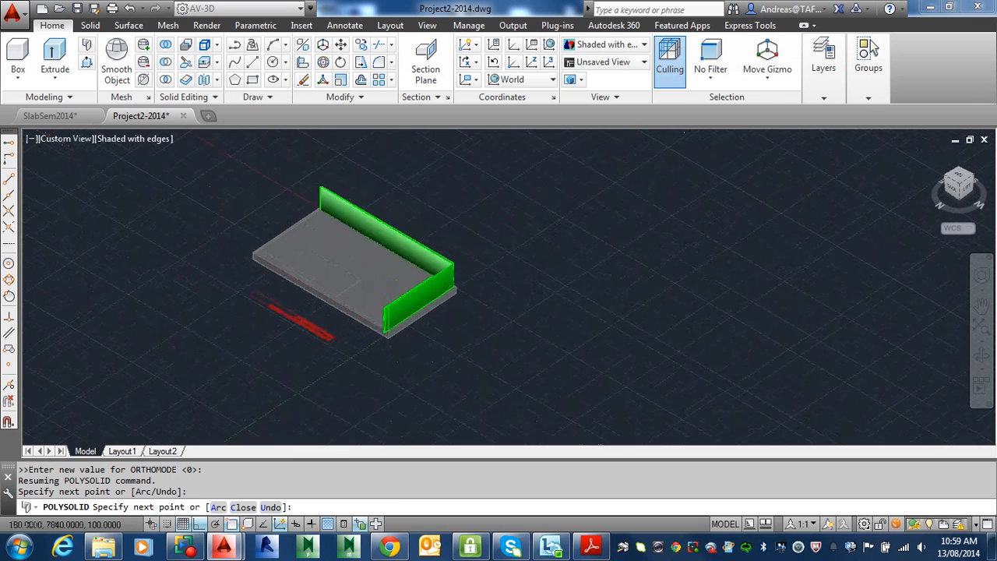
right_click(369, 343, "shift")
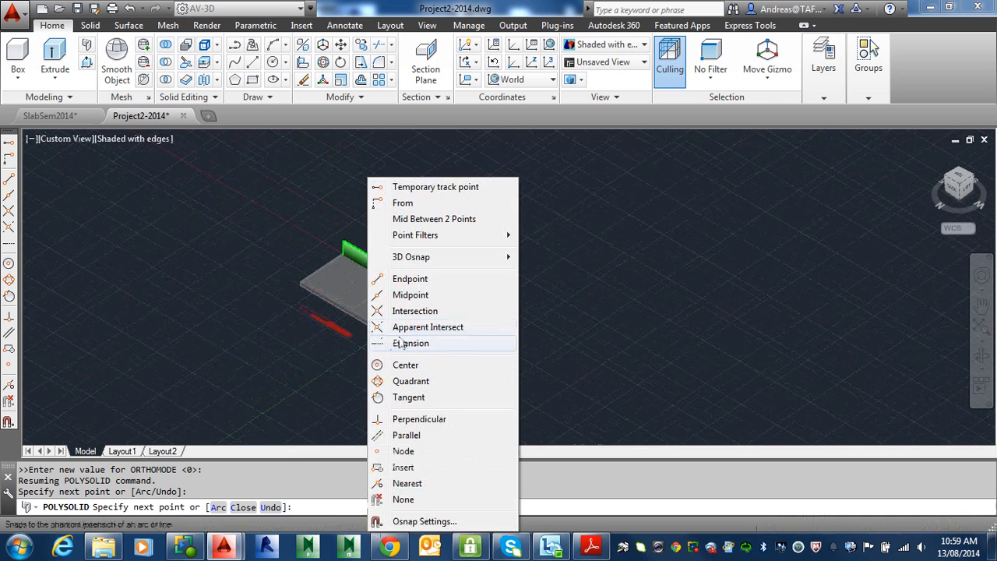
left_click(349, 329)
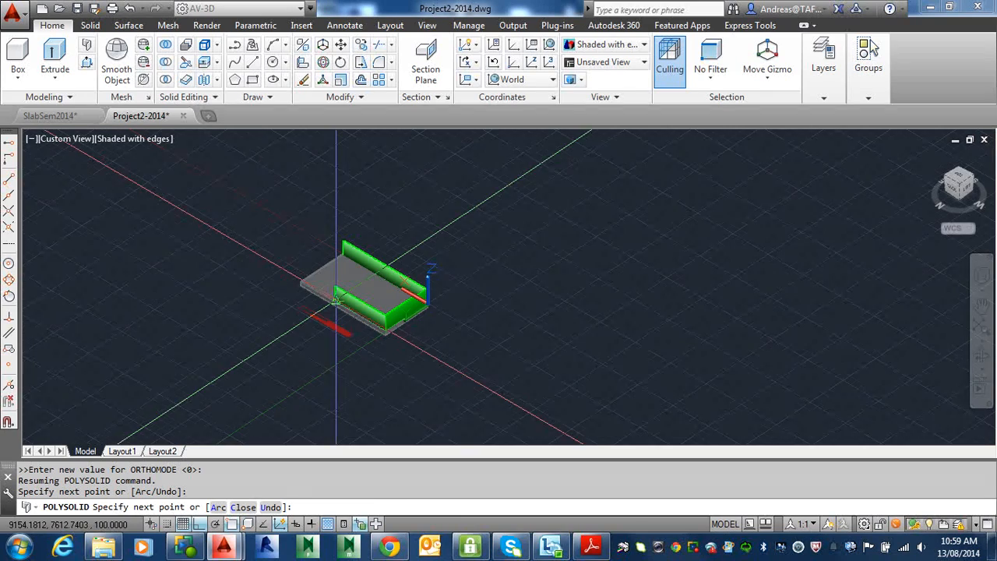
scroll(337, 302, "up", 8)
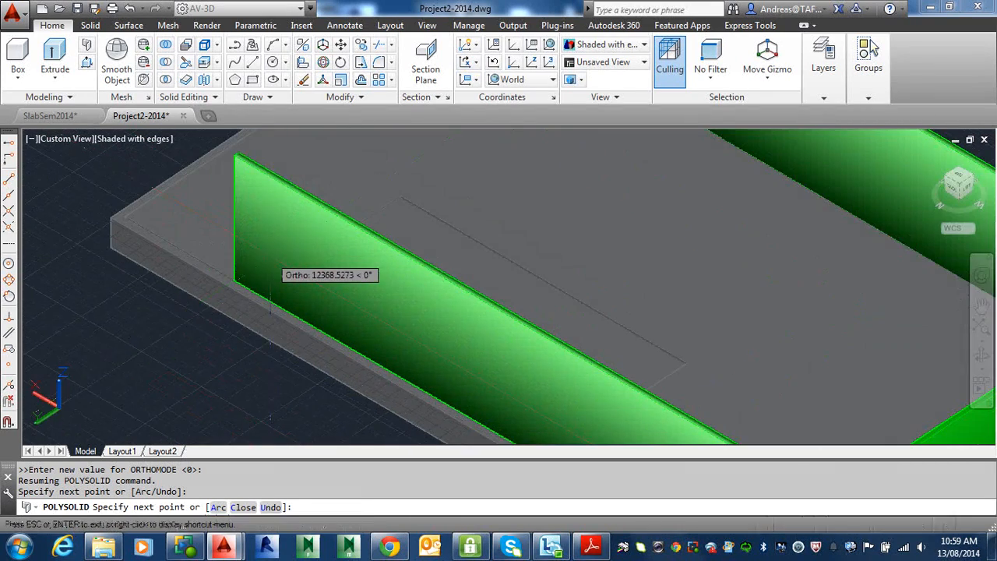
middle_click_drag(335, 289, 433, 212, "shift")
scroll(735, 383, "up", 6)
middle_click_drag(621, 378, 420, 293)
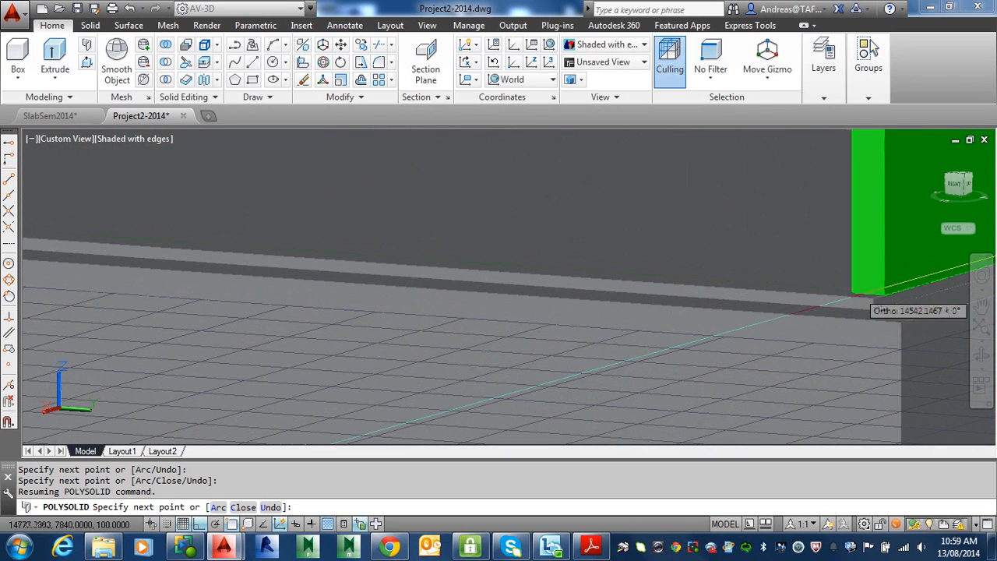
left_click(870, 296)
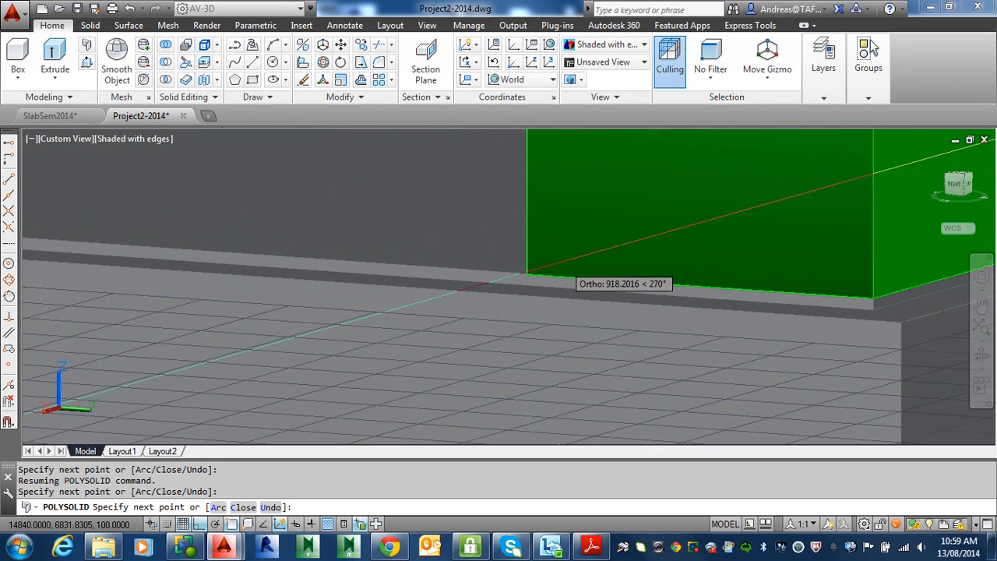
Step: Close the polysolid back to its start point and inspect the perimeter walls from above
left_click(243, 507)
scroll(406, 277, "down", 5)
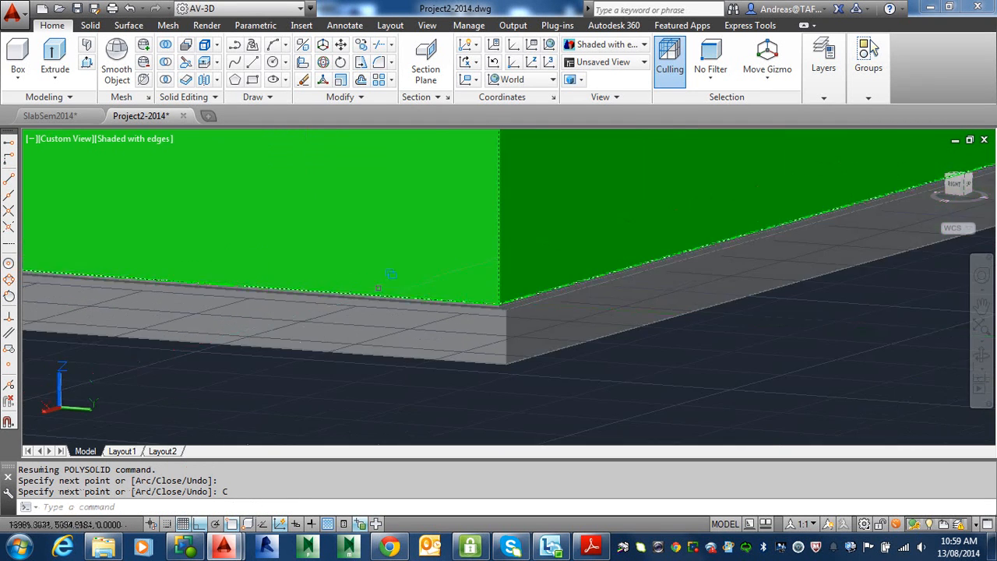
middle_click_drag(406, 278, 406, 372, "shift")
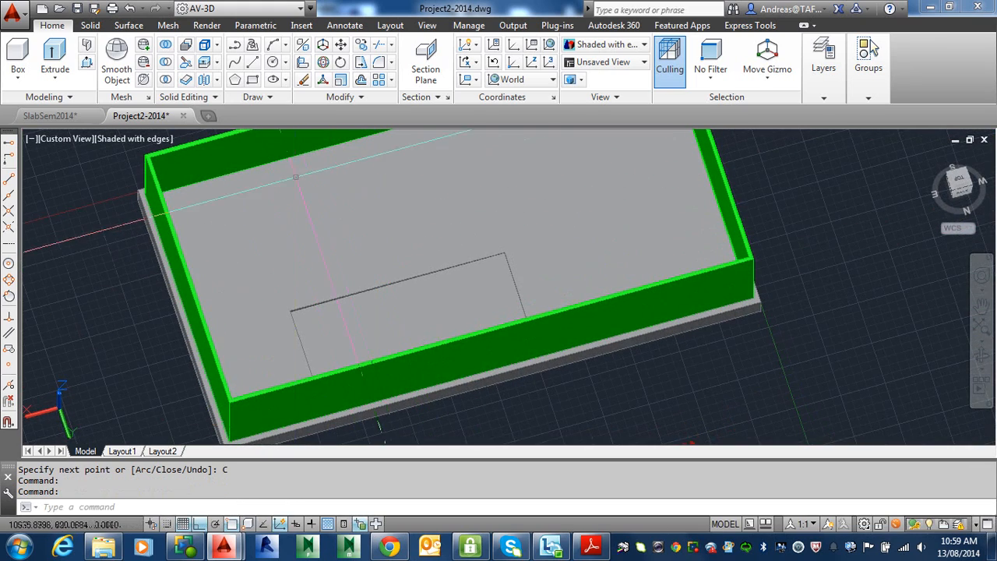
middle_click_drag(304, 196, 285, 247, "shift")
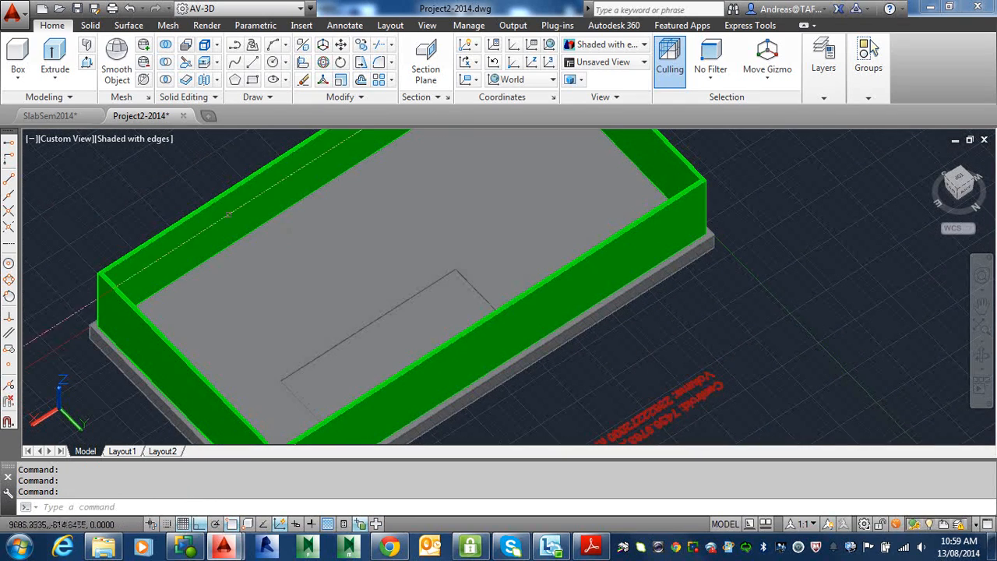
Step: Start an internal wall polysolid at the nearest point on the long perimeter wall's inner base edge and run it 3500 across the slab
left_click(86, 44)
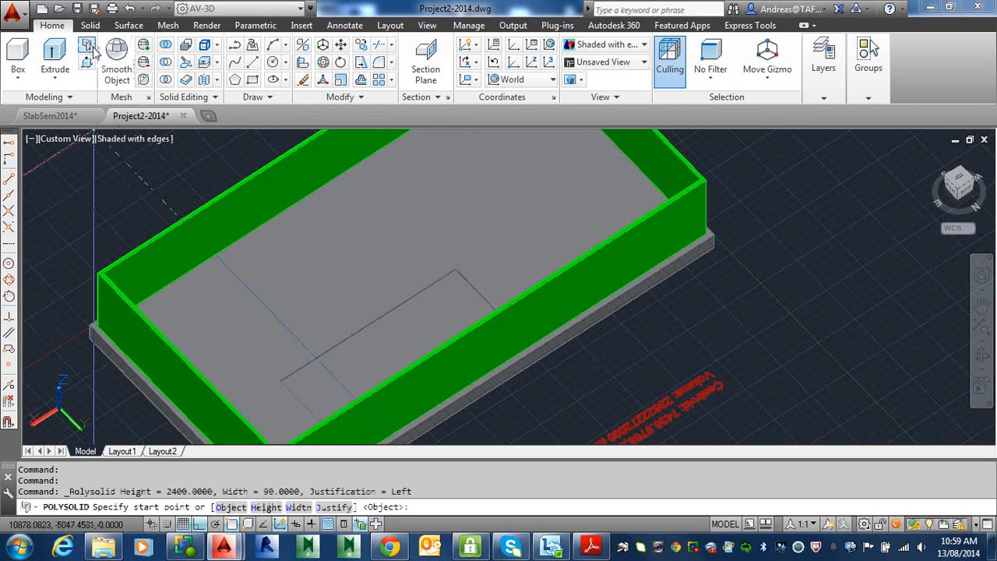
scroll(242, 248, "up", 5)
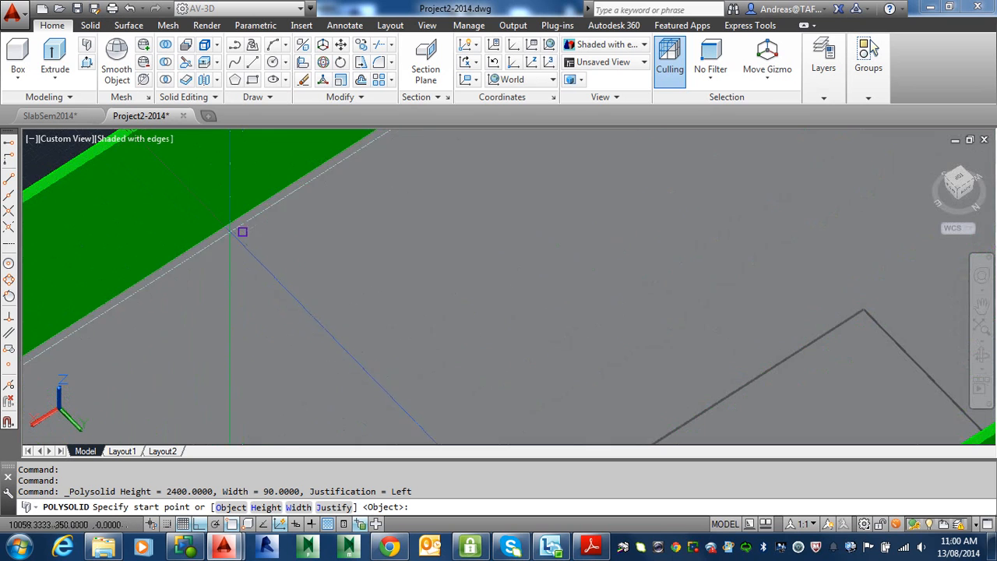
scroll(243, 232, "down", 5)
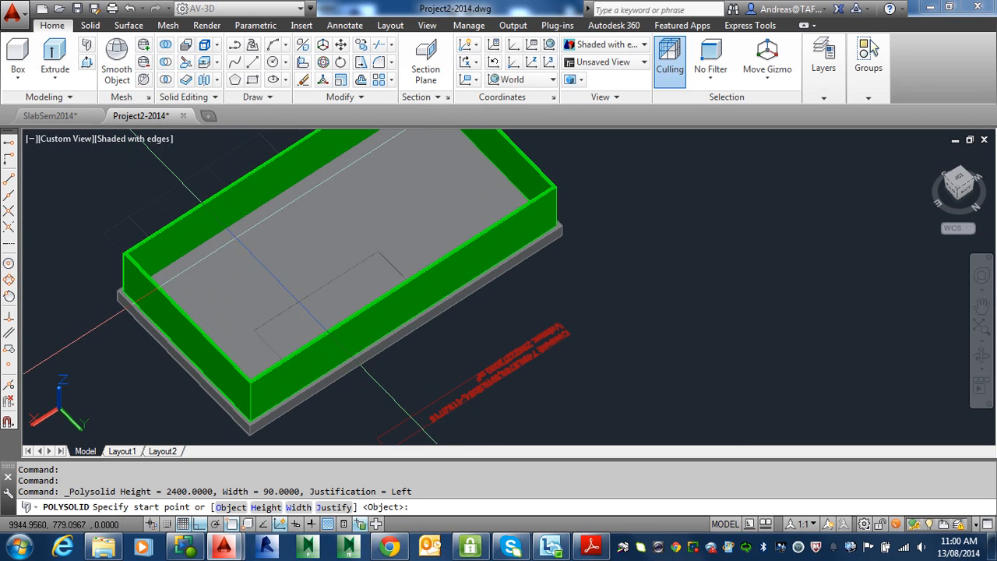
scroll(234, 227, "up", 3)
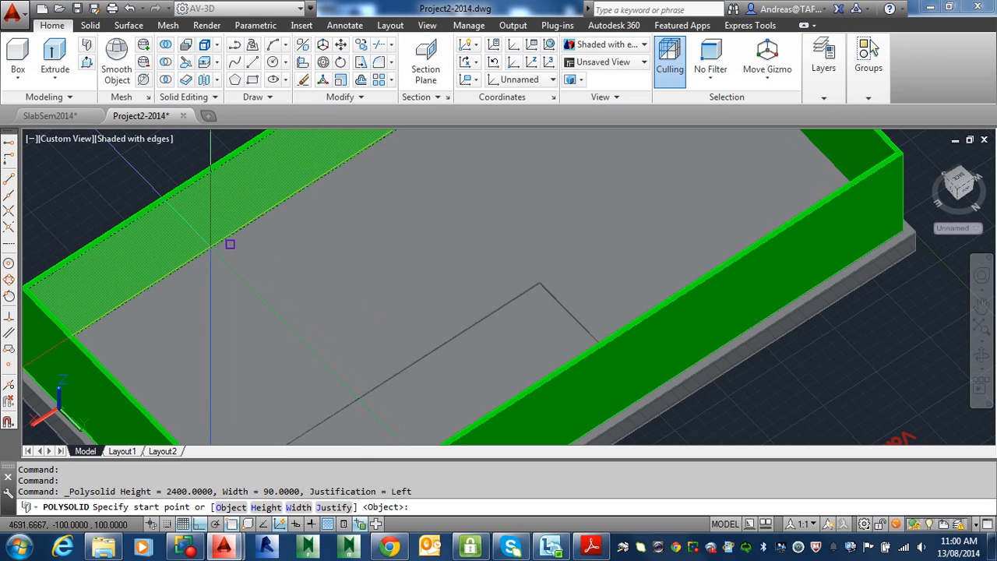
right_click(210, 244, "shift")
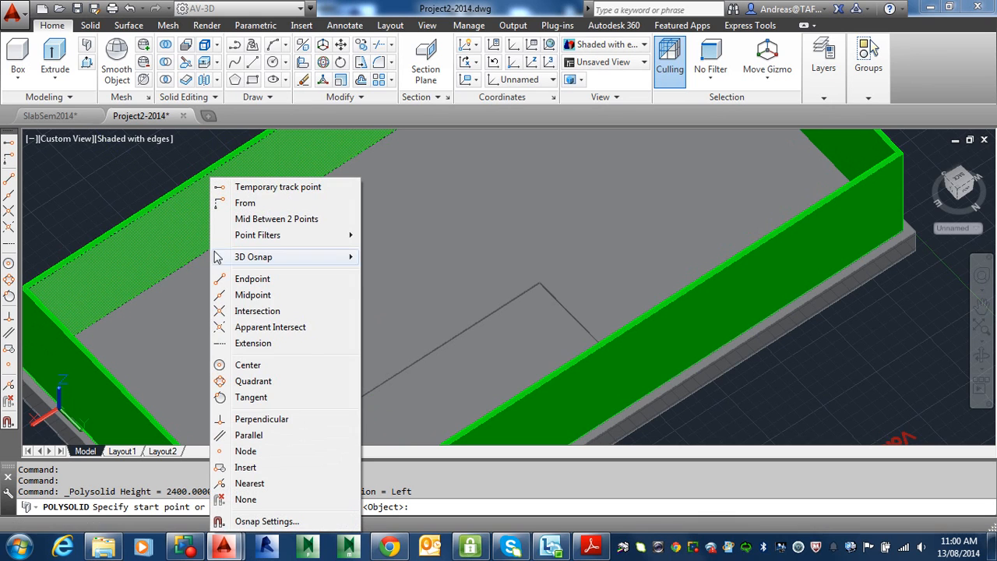
left_click(250, 483)
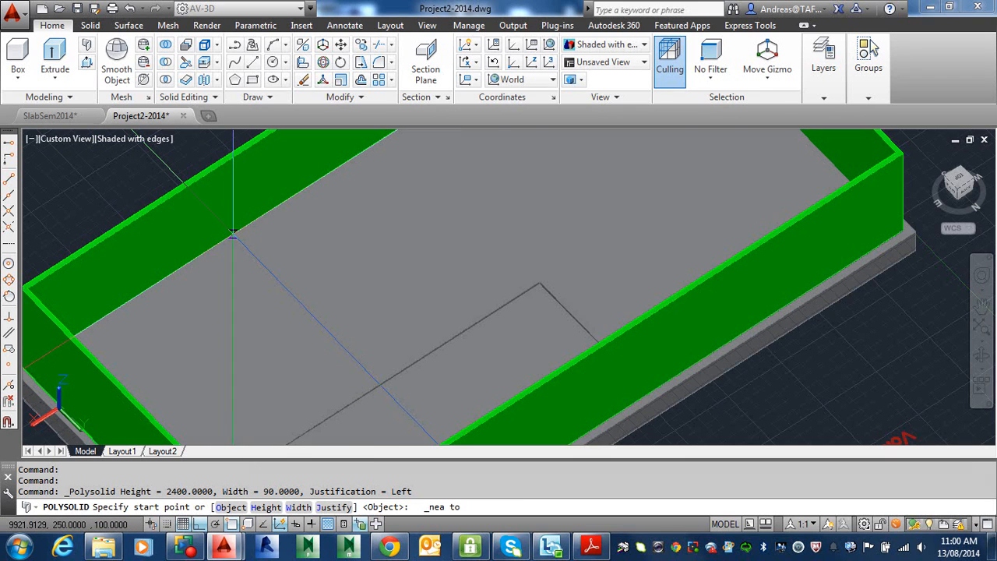
scroll(233, 232, "up", 3)
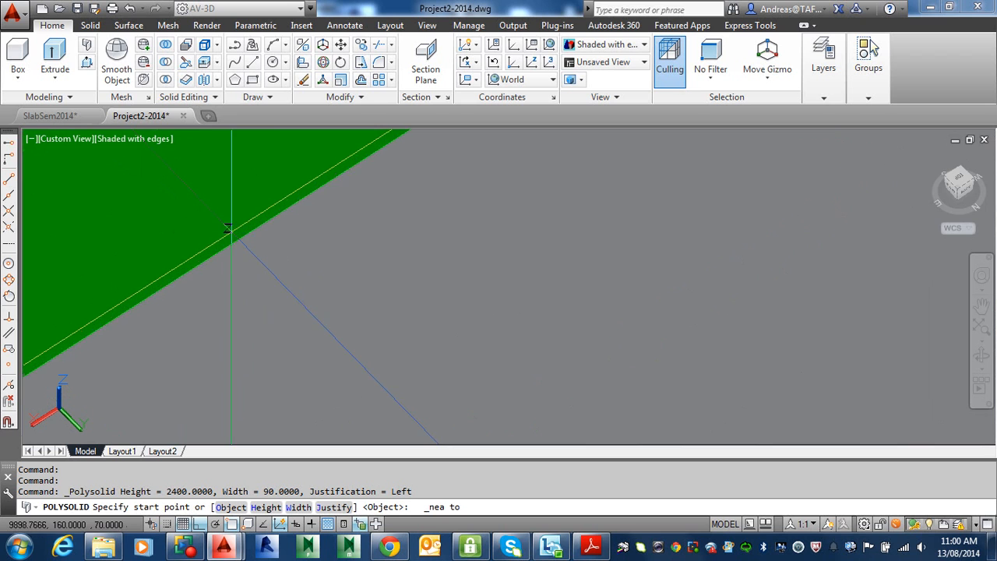
left_click(232, 244)
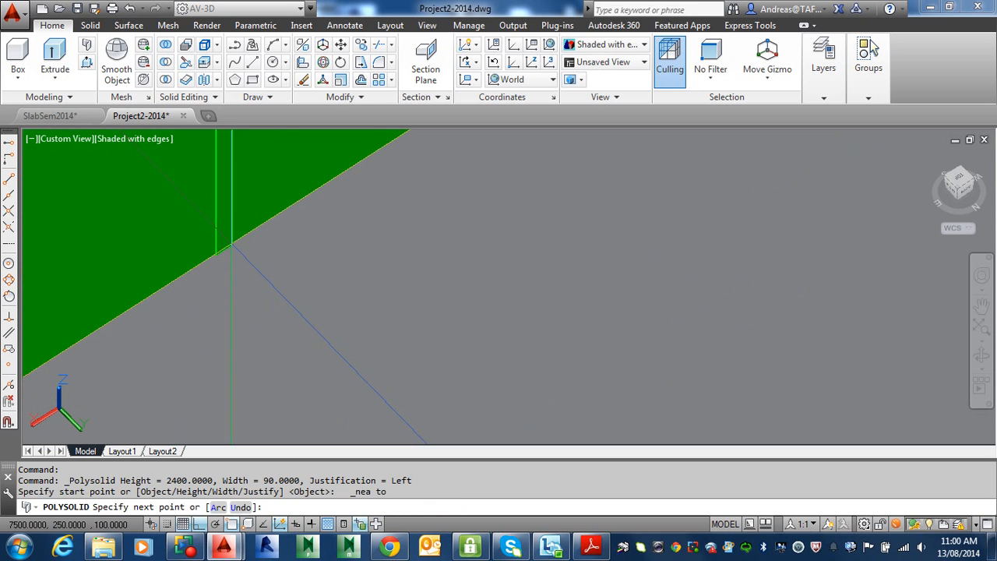
scroll(231, 244, "down", 5)
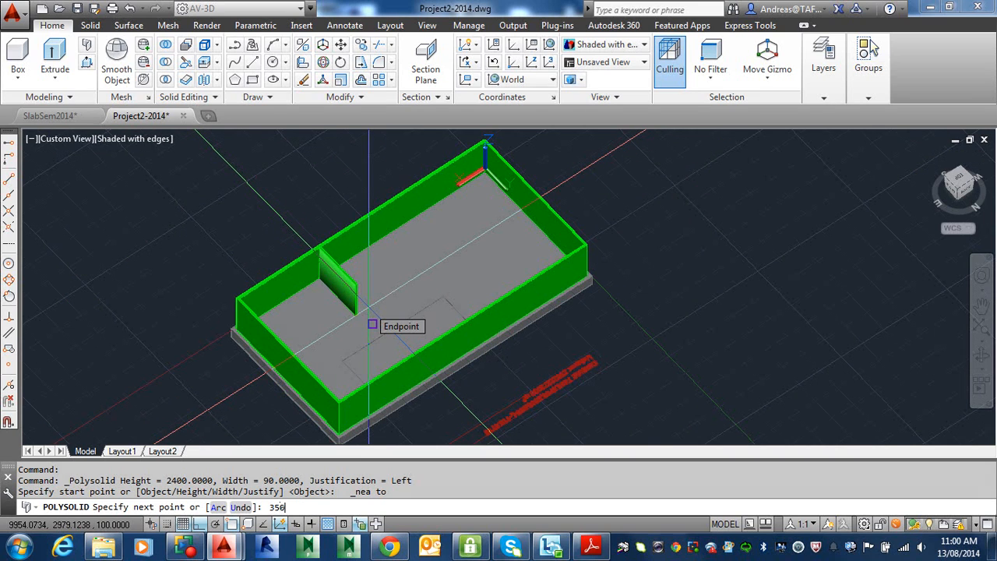
key("Return")
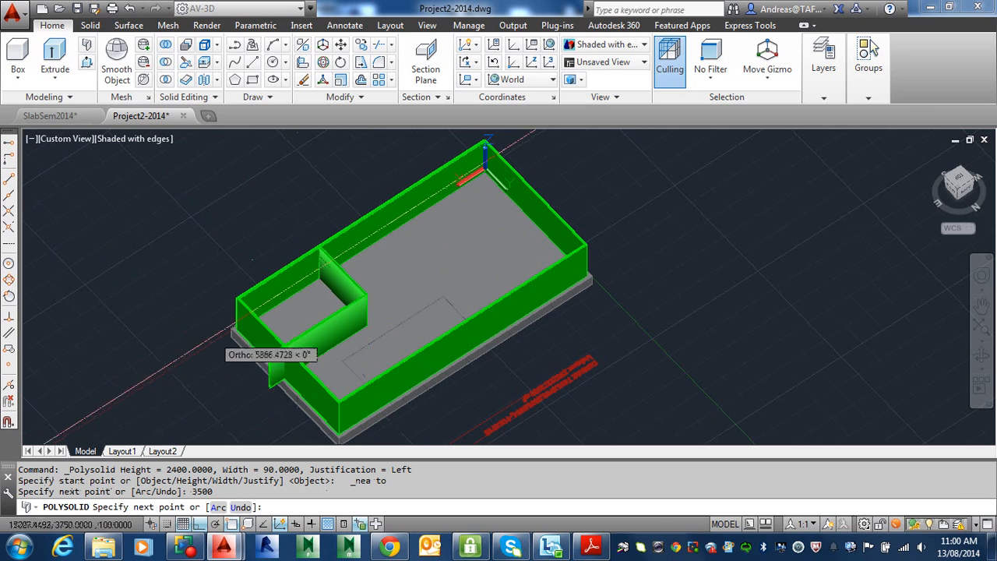
Step: Run the internal wall perpendicular to the inner base edge of the short perimeter wall and finish the polysolid
middle_click_drag(287, 266, 205, 285, "shift")
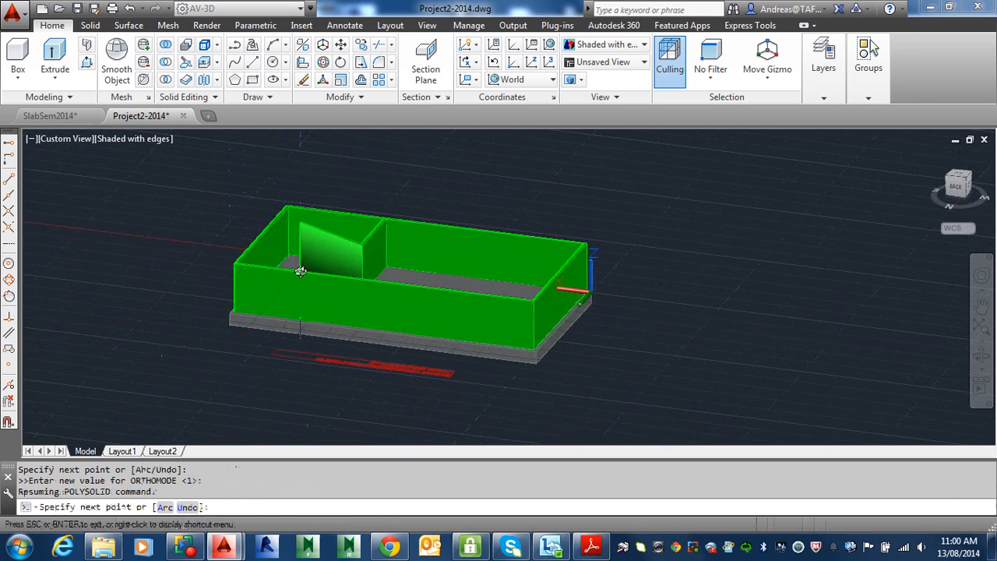
middle_click_drag(301, 272, 233, 234, "shift")
scroll(218, 204, "up", 6)
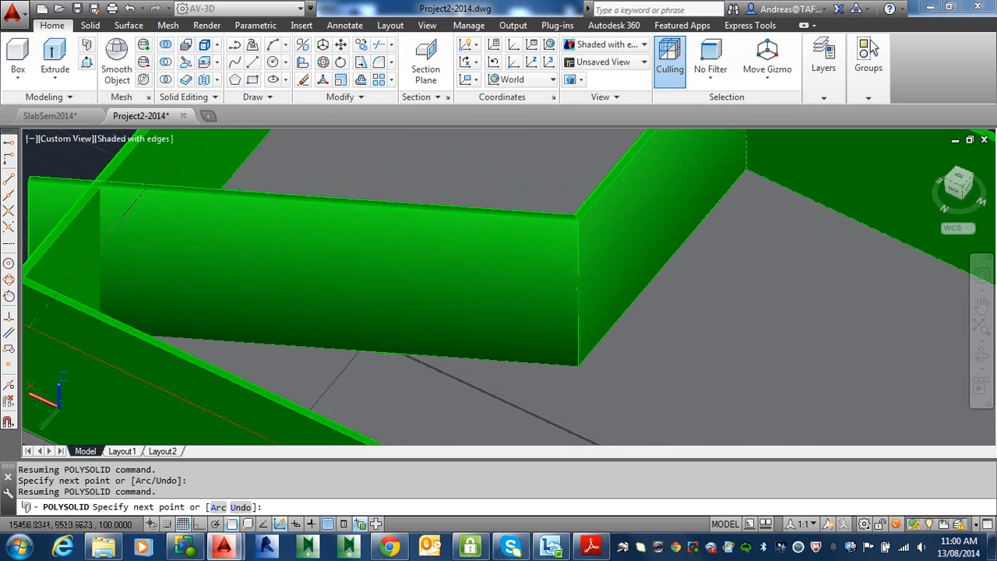
left_click(8, 318)
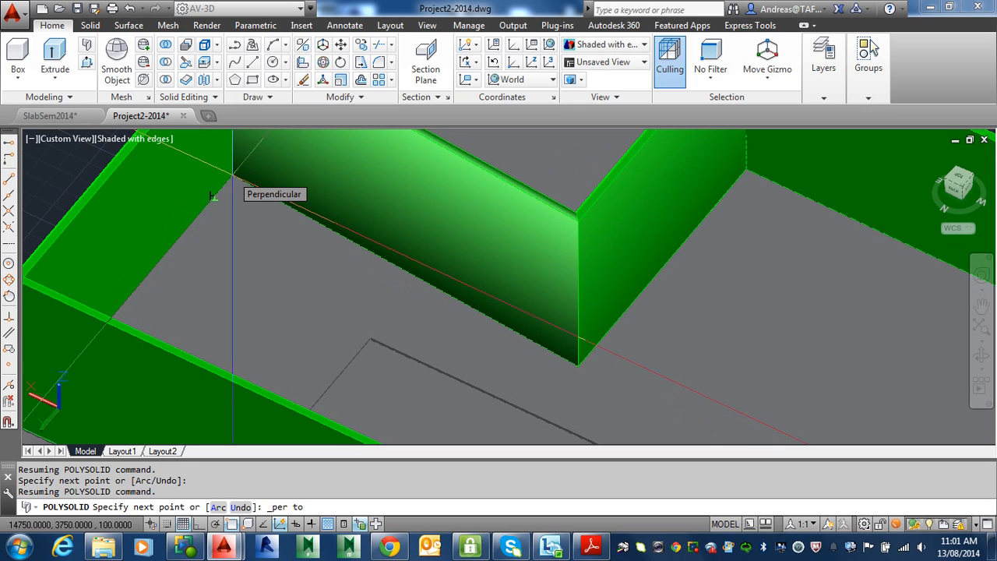
left_click(233, 175)
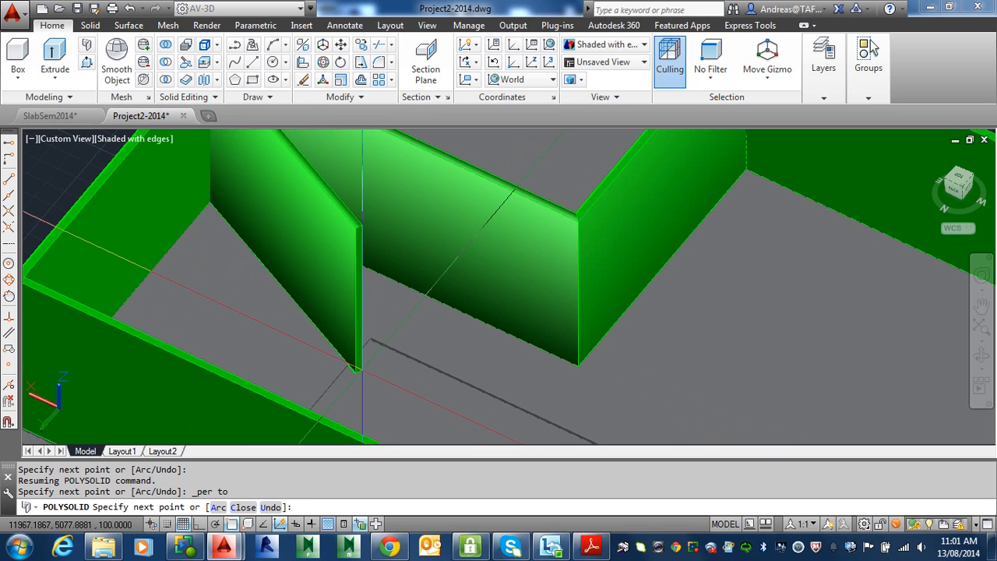
key("Return")
scroll(414, 345, "down", 5)
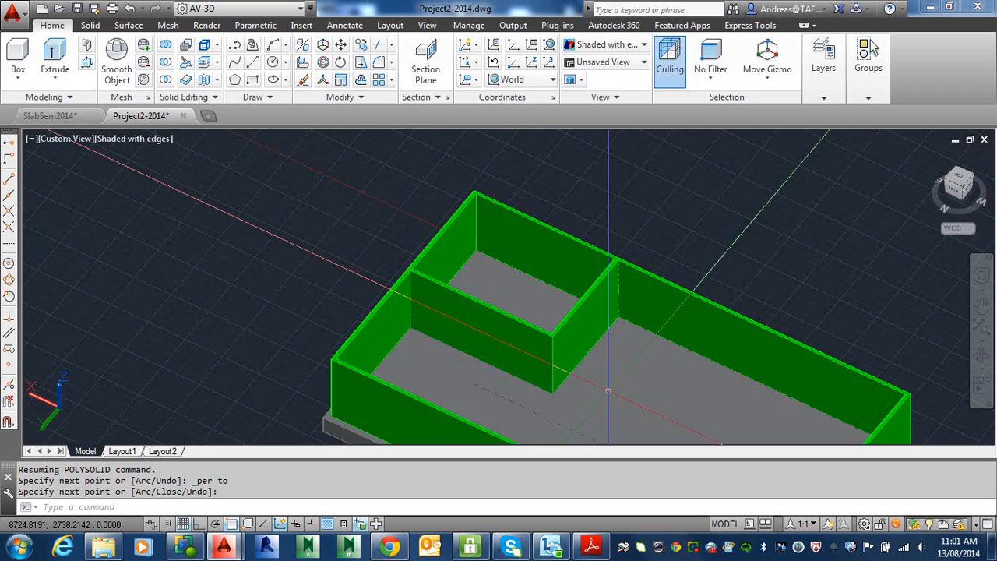
Step: Start a new polysolid and set its height to 2430 and its width to 110
middle_click_drag(607, 366, 587, 270)
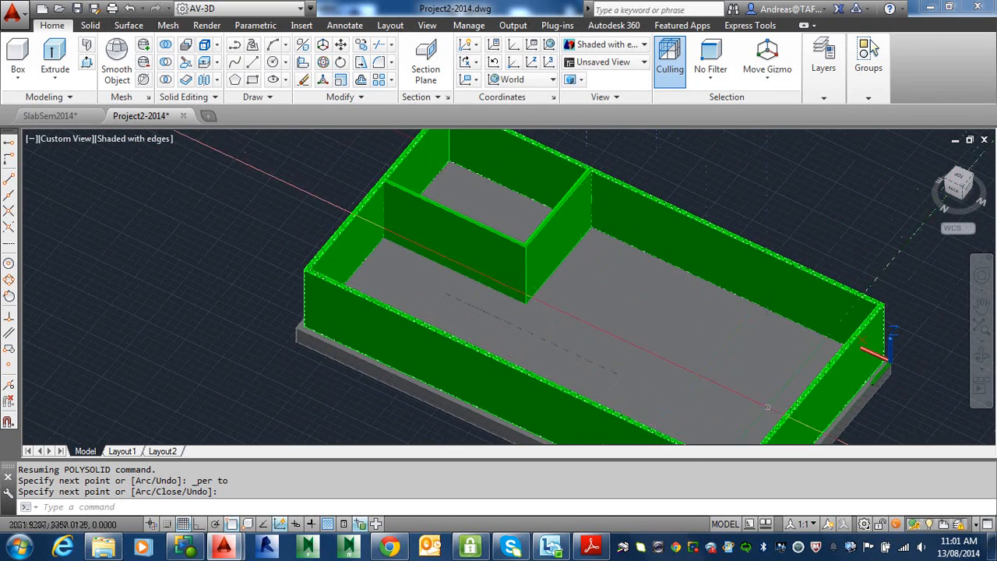
scroll(634, 352, "down", 2)
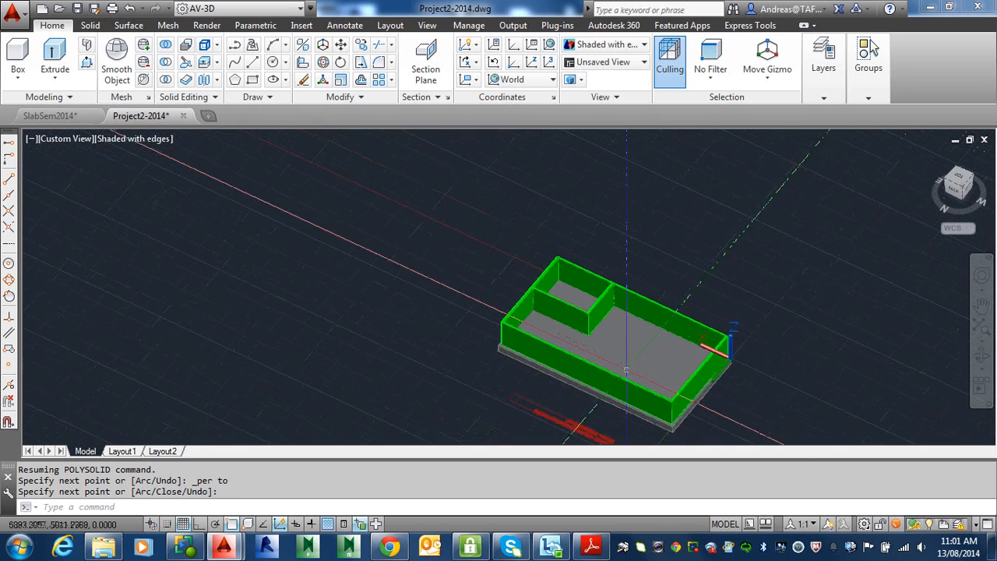
mouse_move(625, 364)
middle_mouse_down()
mouse_move(566, 344)
mouse_move(567, 359)
mouse_move(574, 345)
middle_mouse_up()
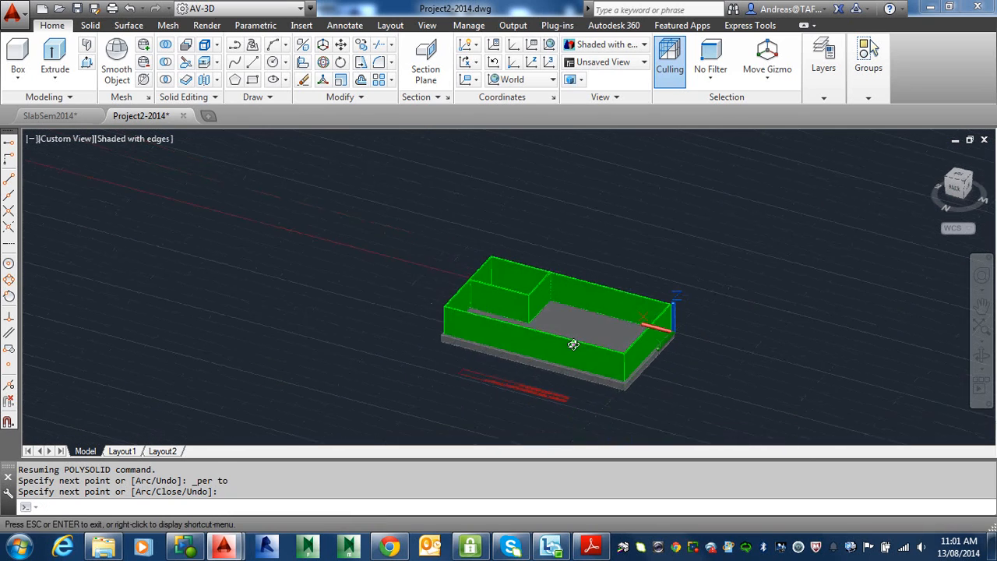
key("Return")
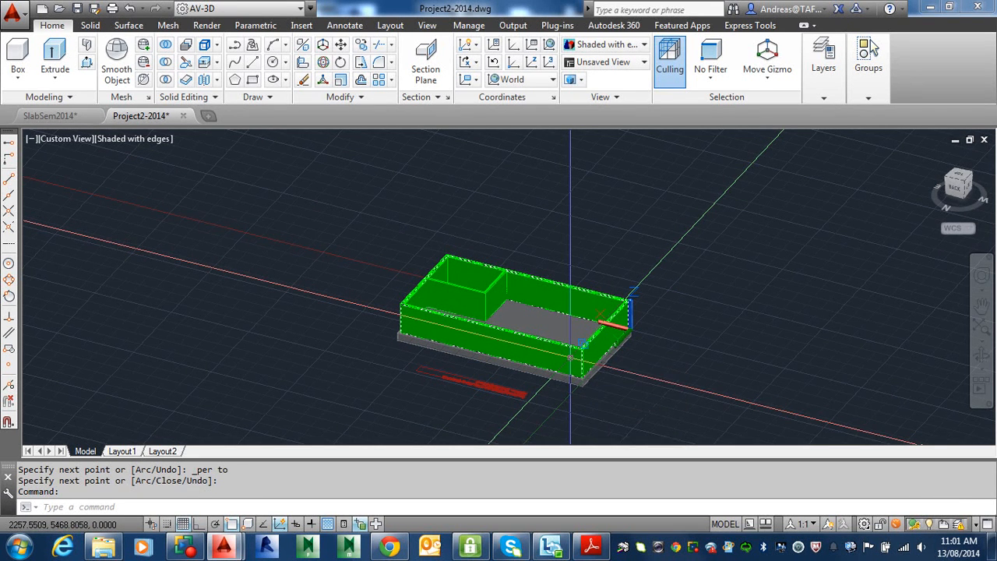
left_click(88, 47)
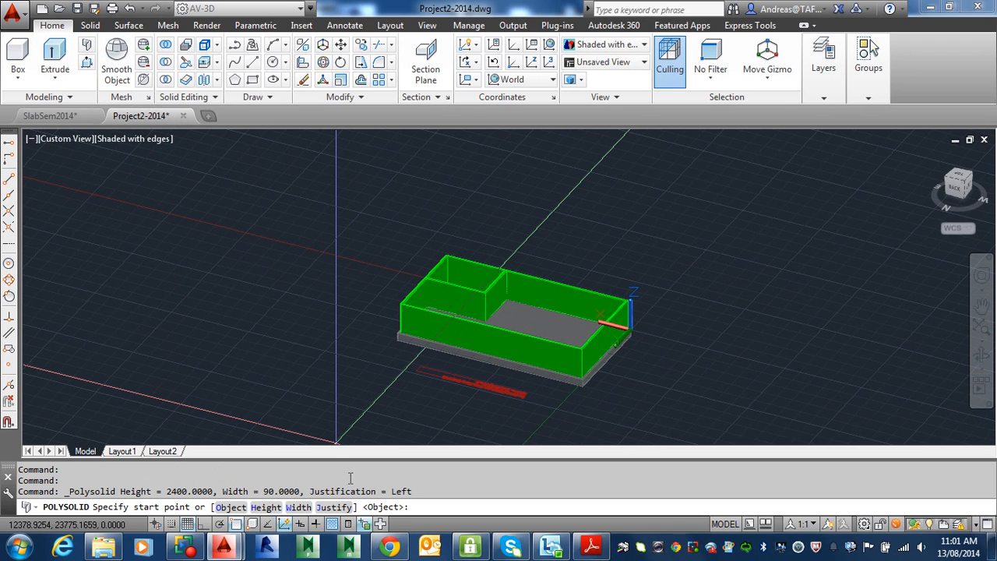
left_click(267, 507)
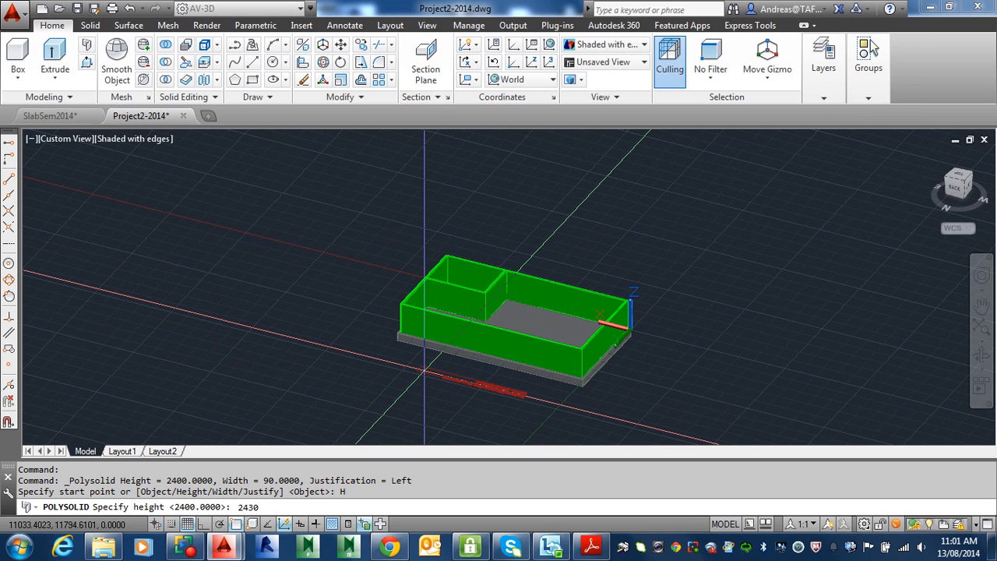
key("Return")
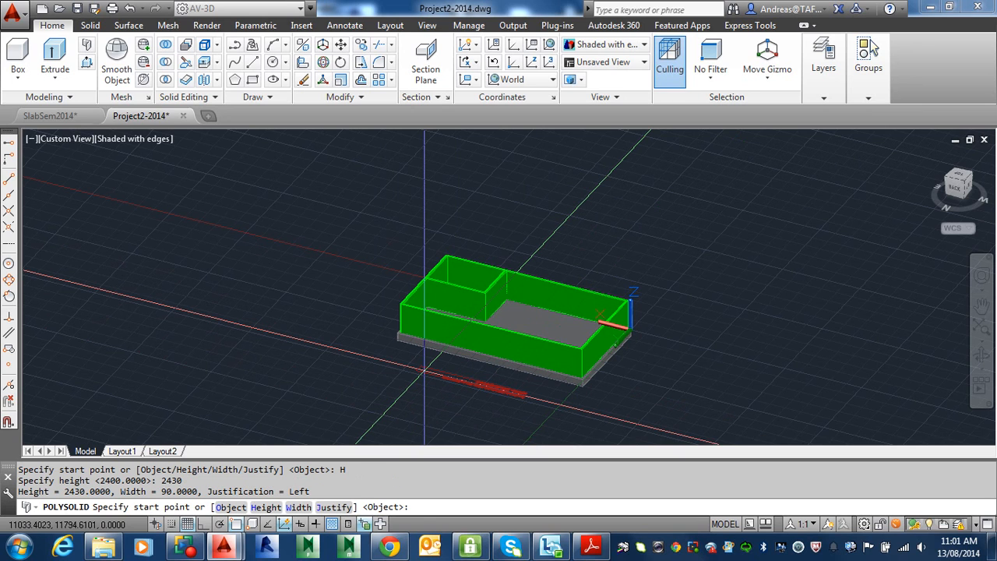
key("Return")
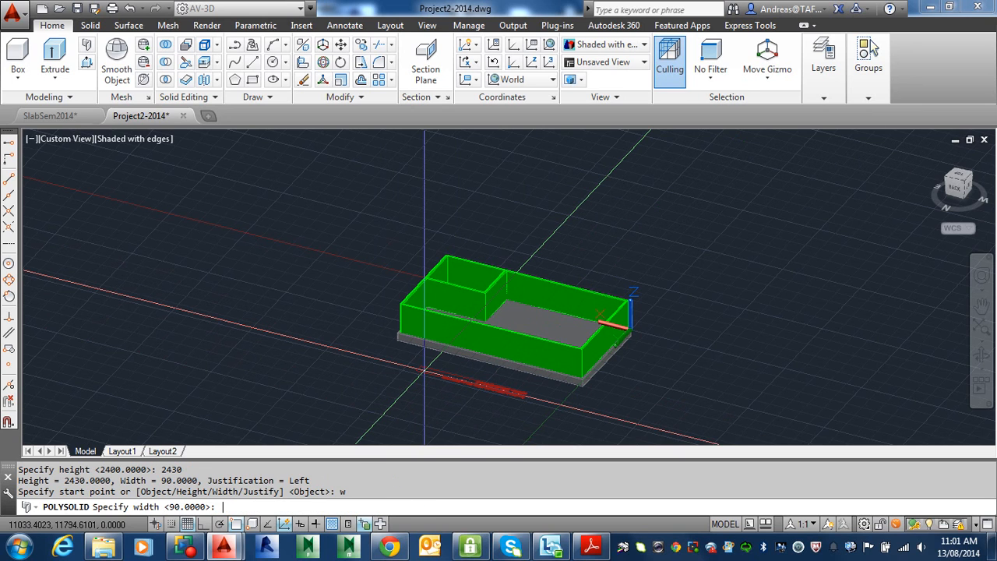
type("110")
key("Return")
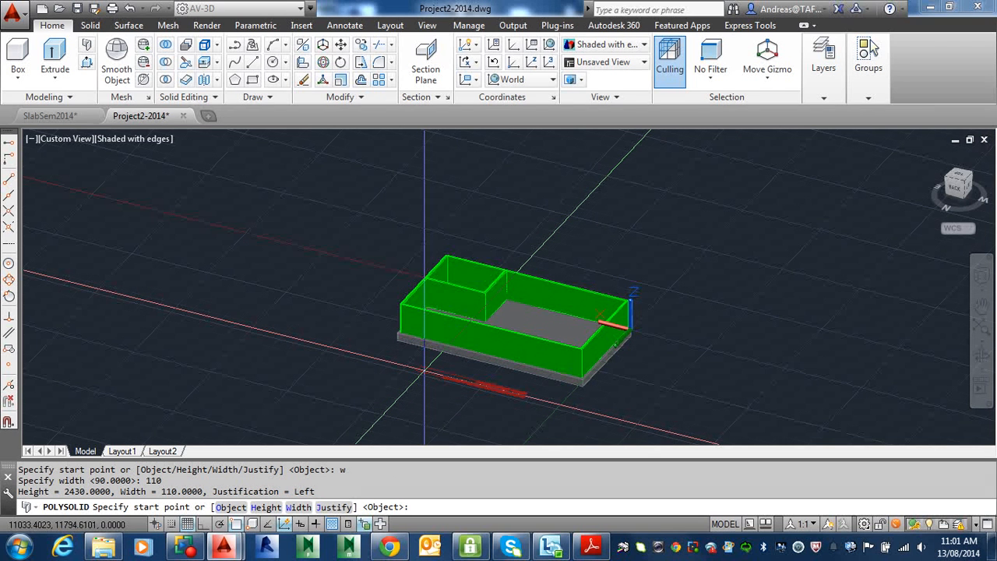
Step: Place the outer wall's start point on the slab's outer step corner at 0,8000,70
middle_click_drag(498, 342, 519, 216, "shift")
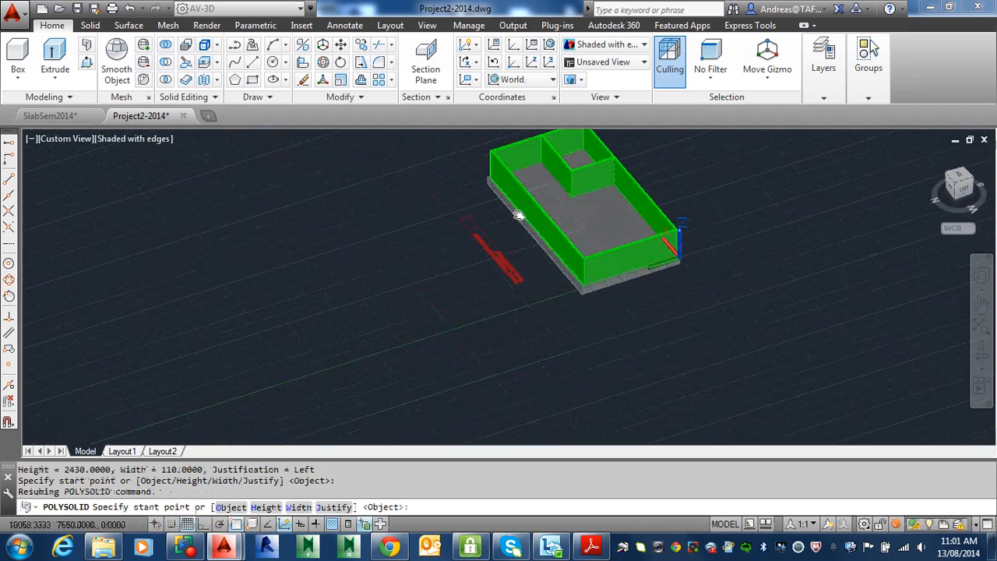
scroll(555, 259, "up", 5)
middle_click_drag(543, 265, 388, 277)
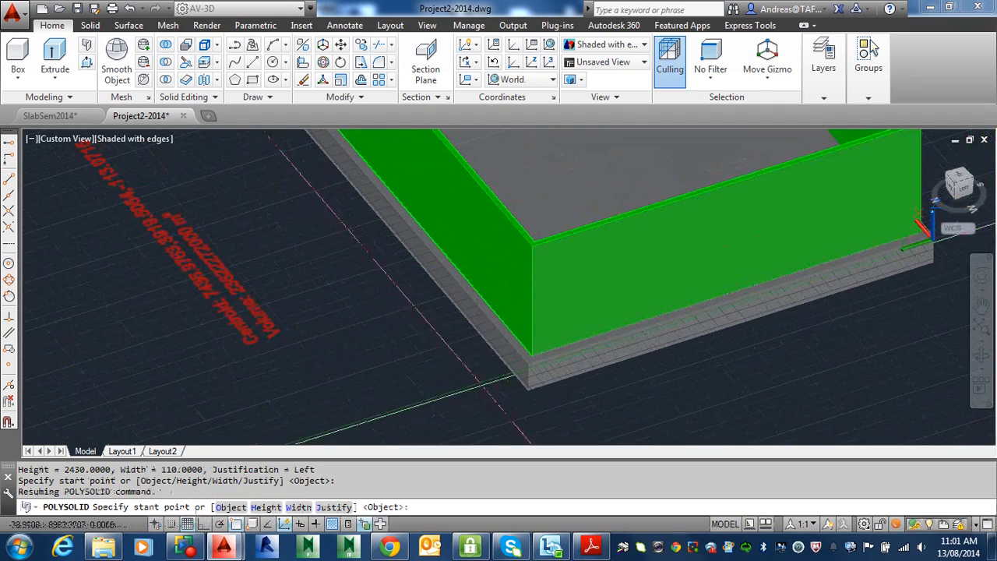
scroll(510, 380, "up", 4)
scroll(535, 346, "up", 3)
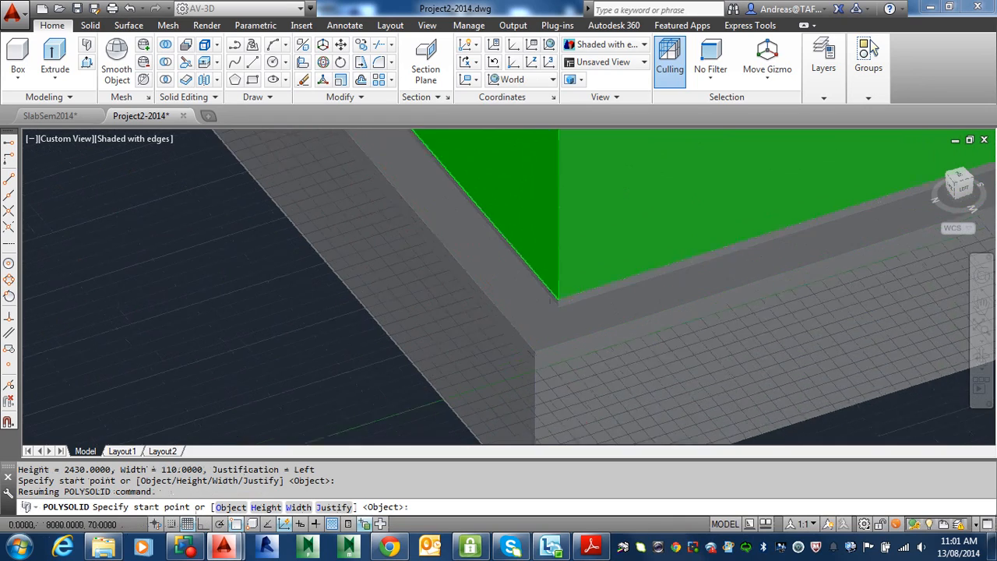
left_click(536, 355)
Step: Turn on Ortho and run the outer wall along the slab's long side to the outer step corner at 15000,8000,70
scroll(535, 351, "down", 5)
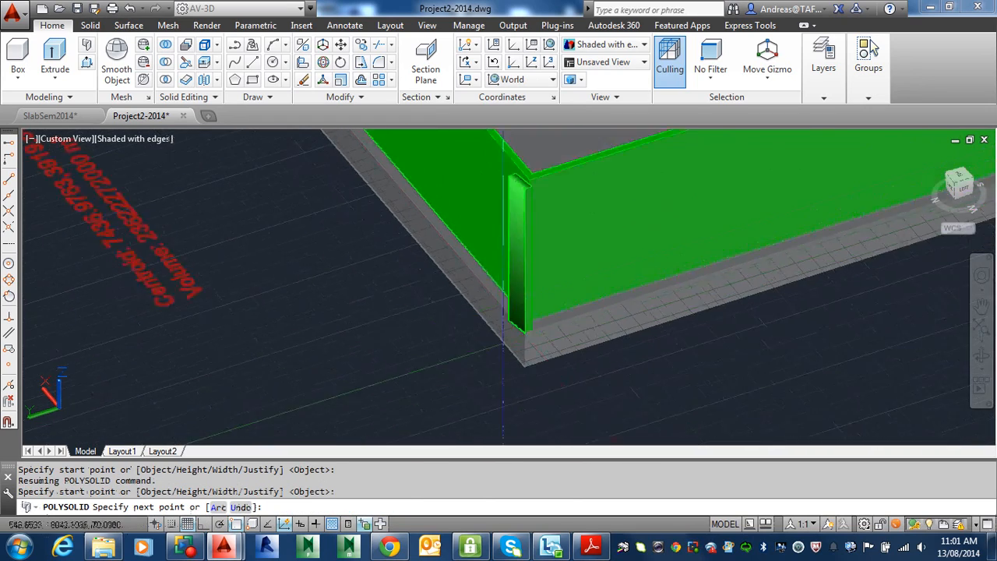
middle_click_drag(471, 343, 677, 237, "shift")
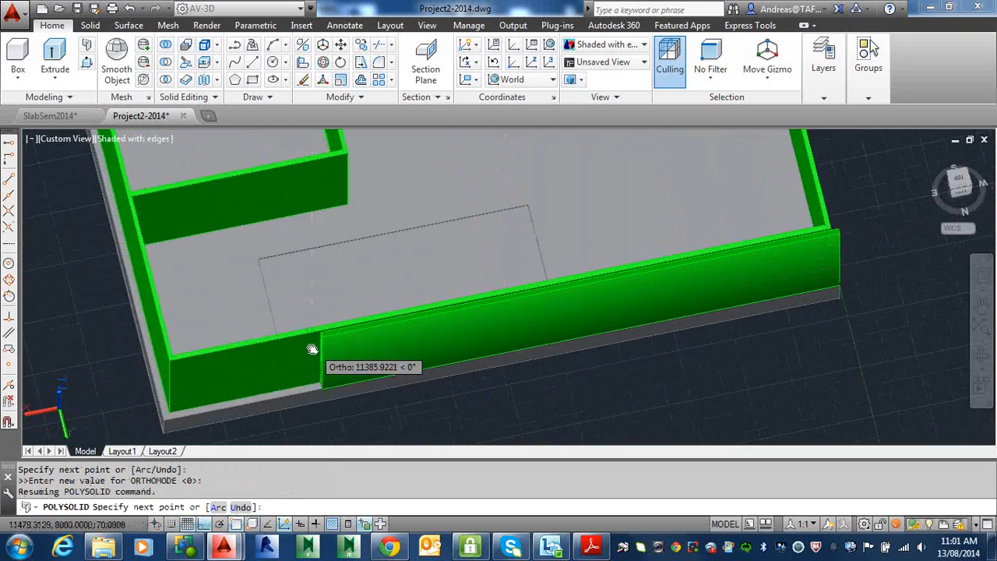
middle_click_drag(311, 350, 569, 309)
scroll(435, 378, "up", 2)
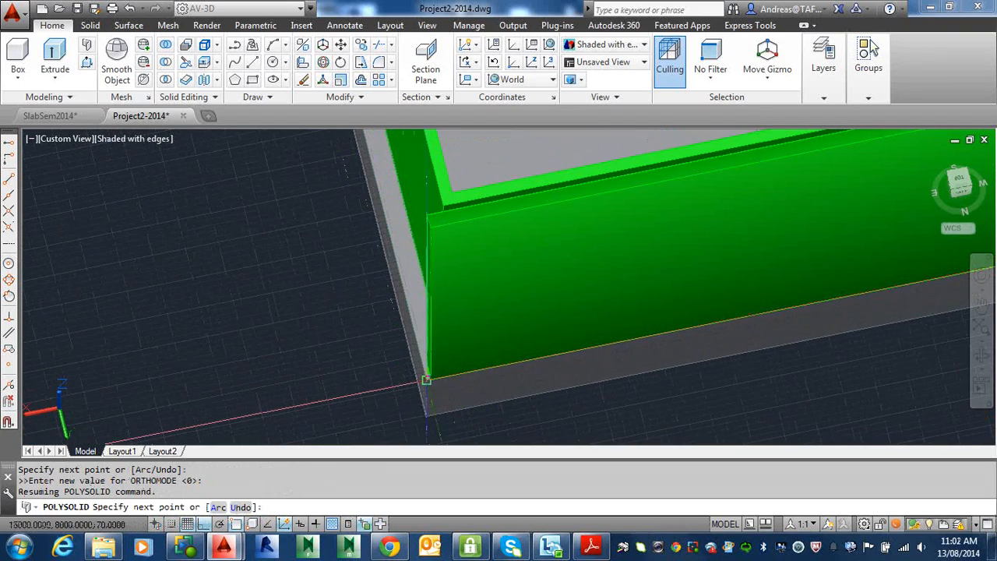
Step: Continue the outer wall along the slab's short side to the next outer step corner at X 15000
middle_click_drag(449, 427, 485, 323, "shift")
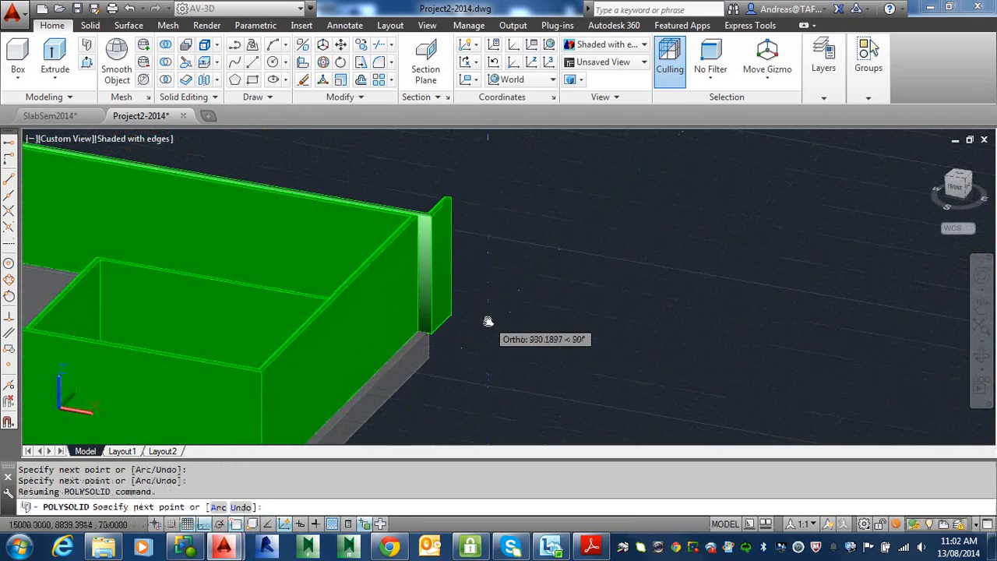
scroll(625, 231, "up", 4)
scroll(491, 387, "up", 3)
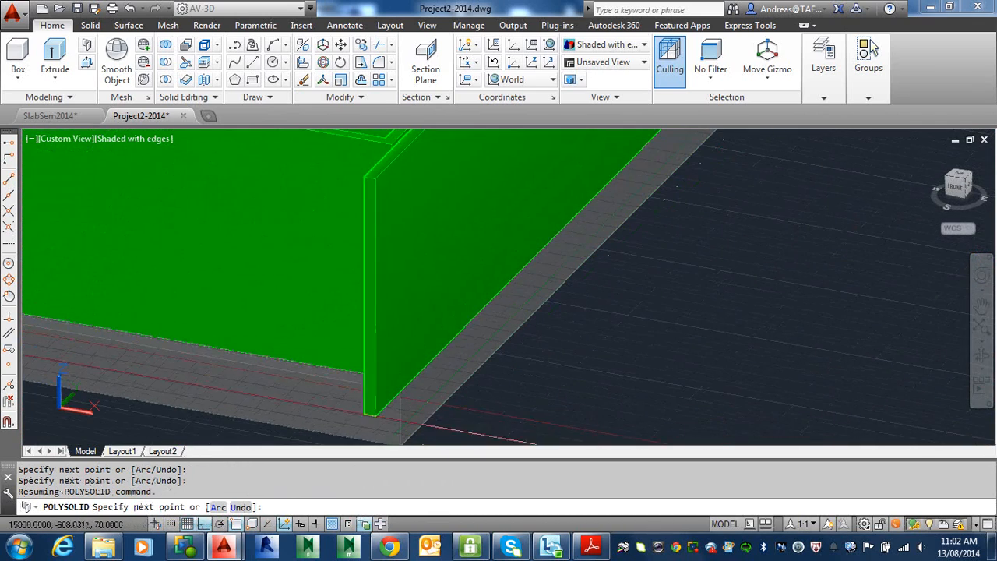
Step: Extend the outer wall along the slab's other long side to the outer step corner near the origin
scroll(395, 387, "down", 5)
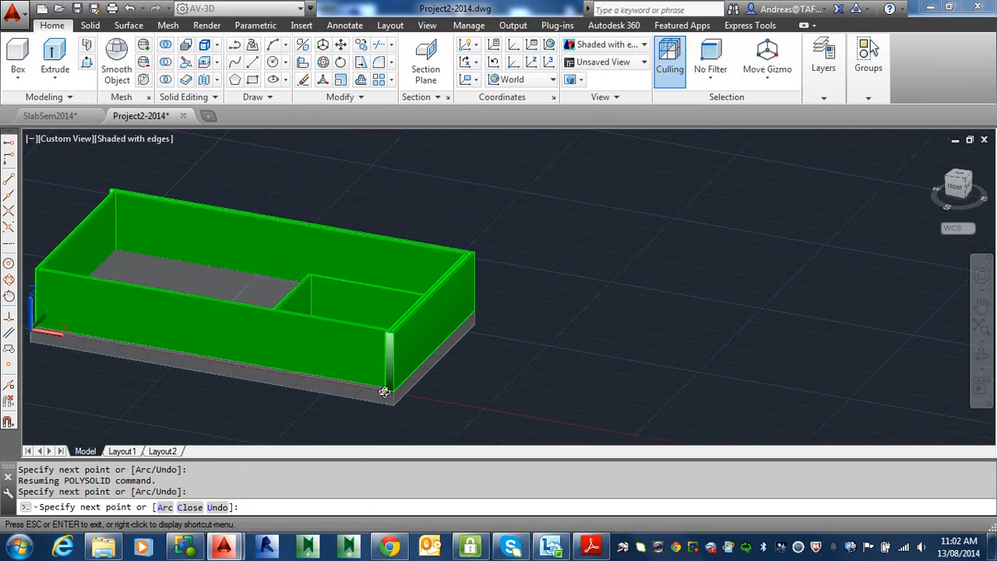
middle_click_drag(383, 389, 304, 356, "shift")
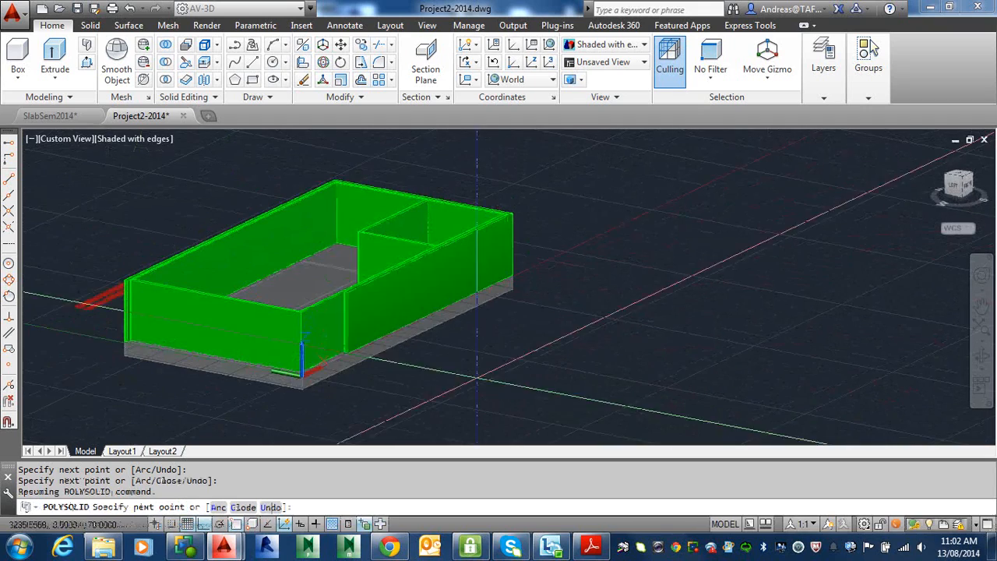
scroll(311, 356, "up", 7)
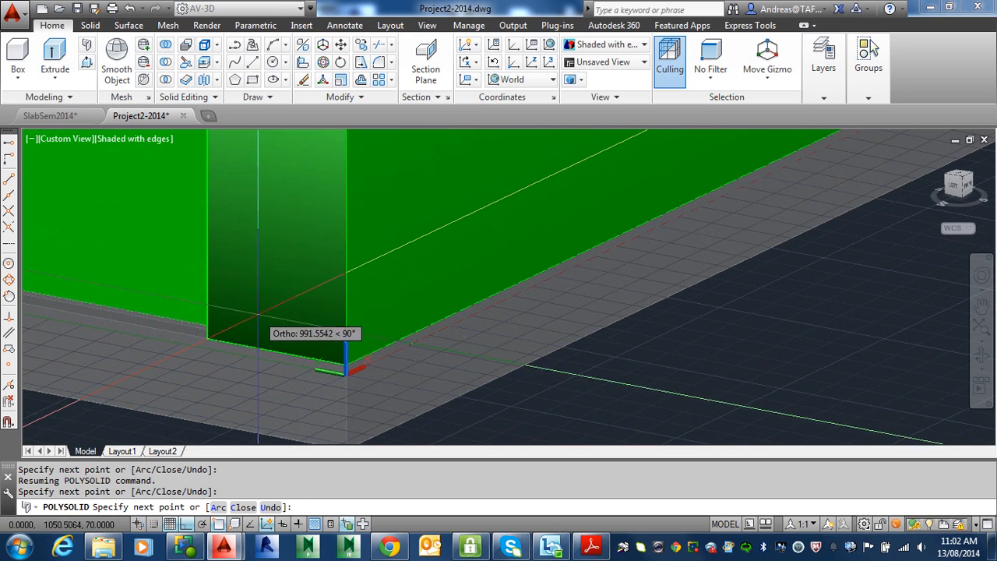
Step: Close the outer wall polysolid back to its start point and move it to the Wall-Brick layer
type("c")
key("Return")
scroll(356, 391, "down", 5)
mouse_move(396, 376)
middle_mouse_down("shift")
mouse_move(387, 418)
mouse_move(485, 279)
mouse_move(438, 283)
middle_mouse_up("shift")
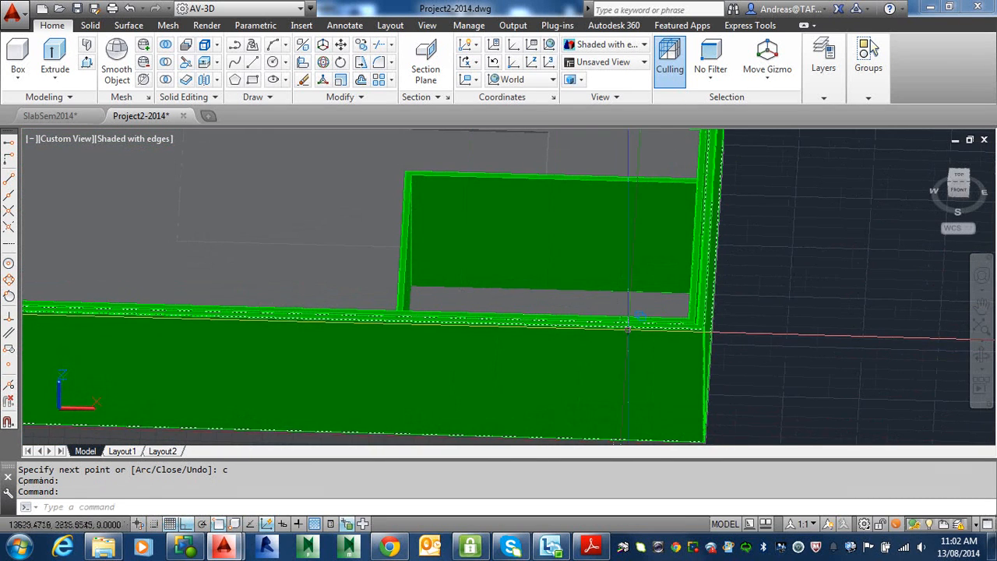
left_click(628, 327)
left_click(684, 381)
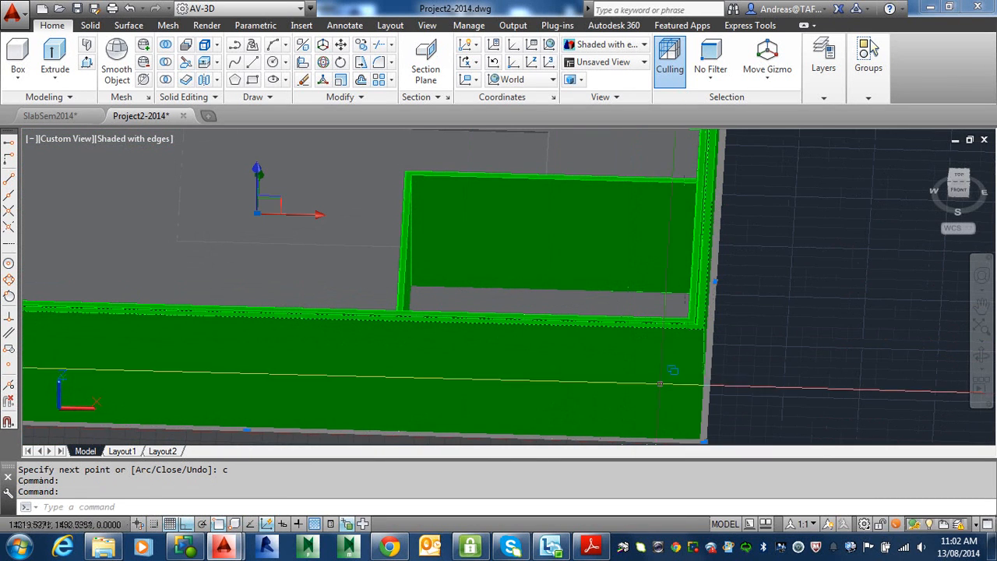
left_click(823, 98)
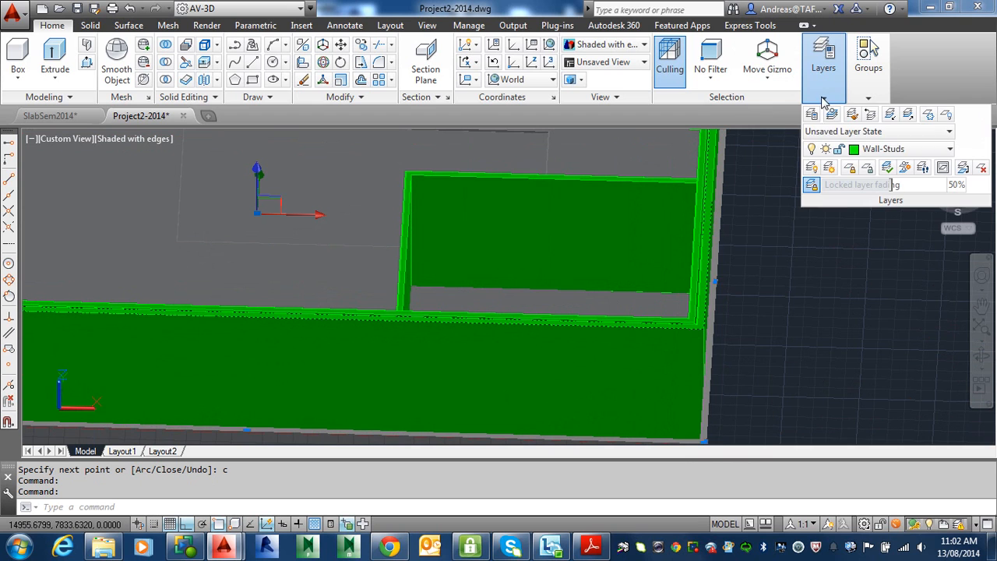
left_click(888, 148)
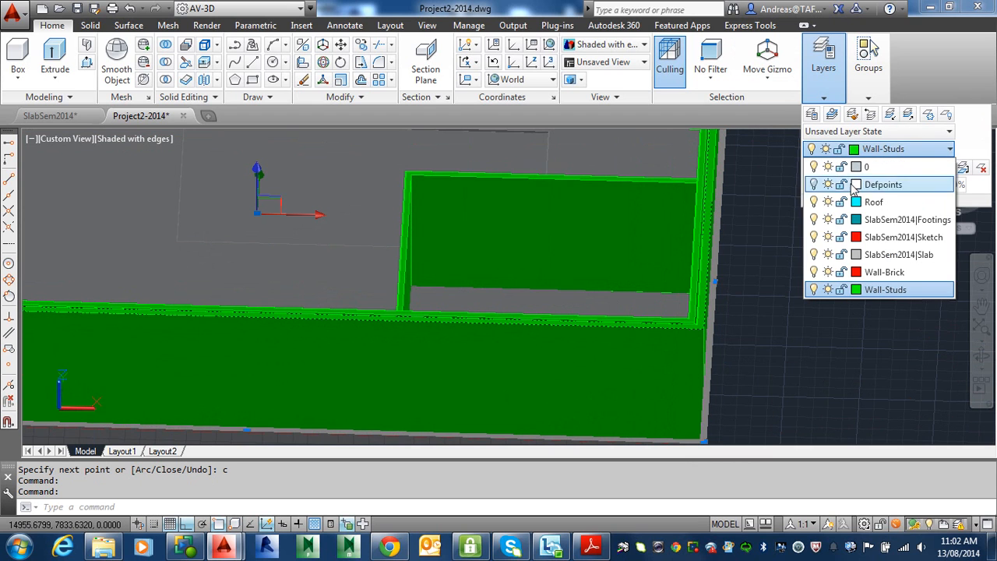
left_click(884, 272)
key("Escape")
key("Escape")
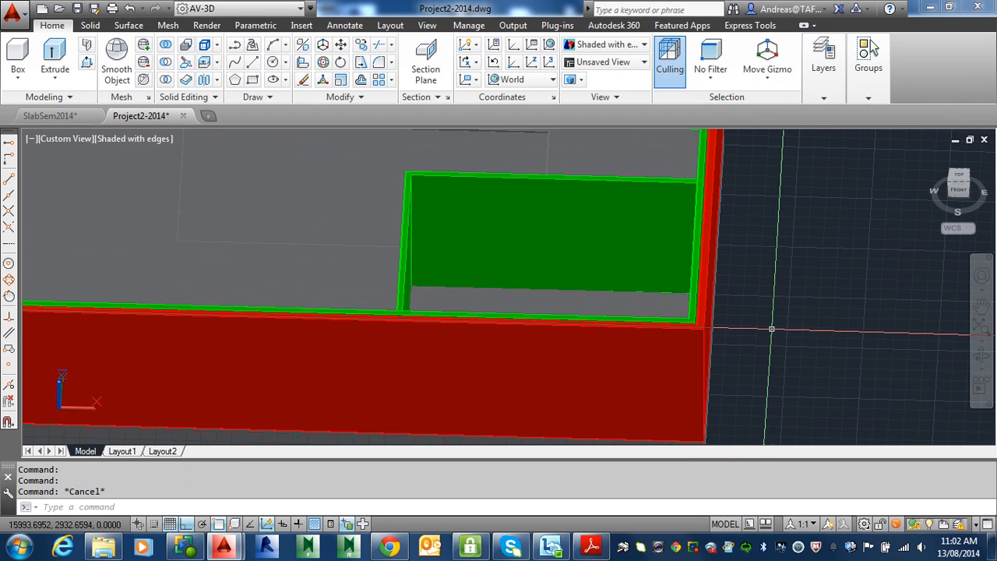
Step: Make Roof the current layer
scroll(754, 285, "down", 3)
middle_click_drag(751, 285, 789, 278, "shift")
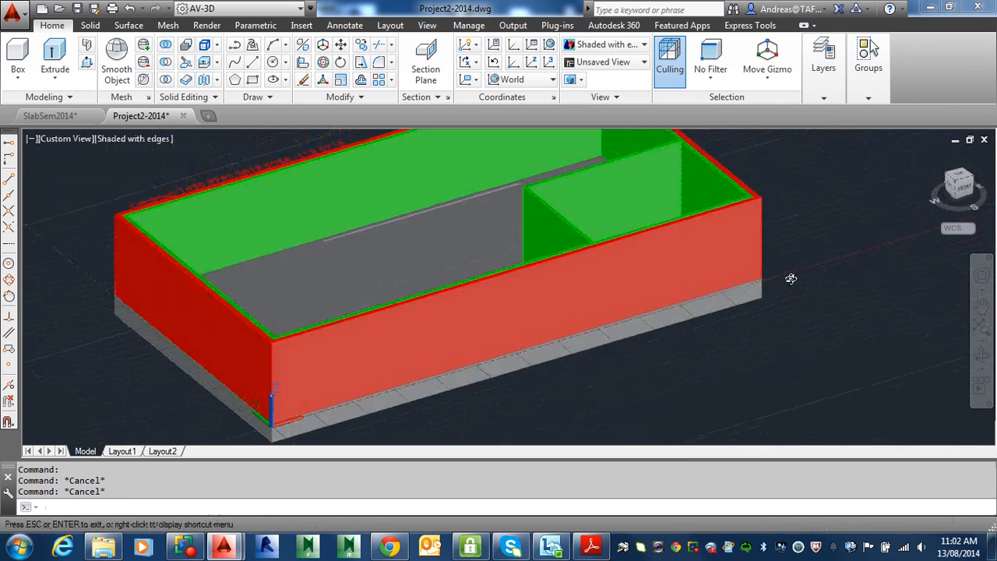
middle_click_drag(628, 347, 710, 370)
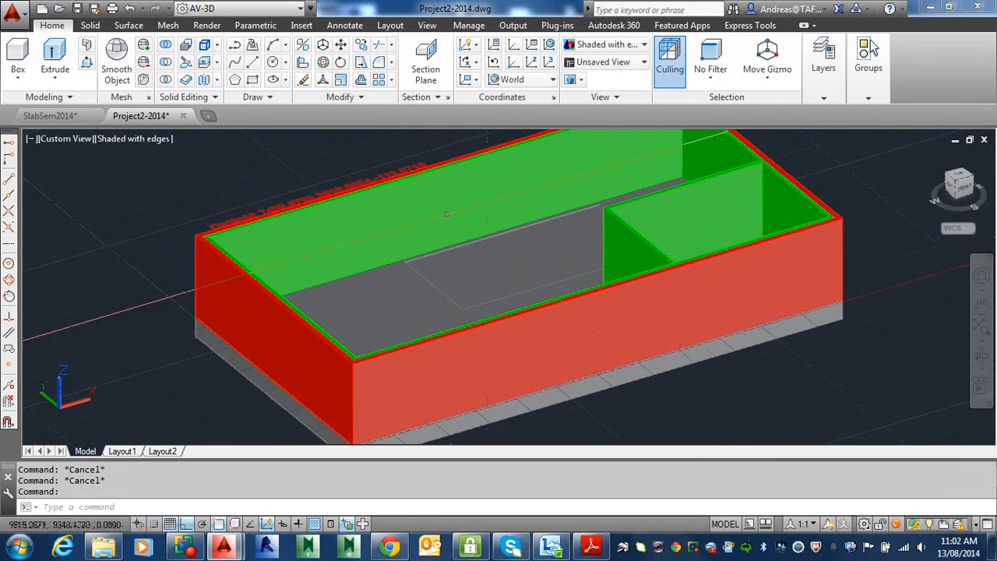
middle_click_drag(485, 258, 411, 285, "shift")
mouse_move(869, 105)
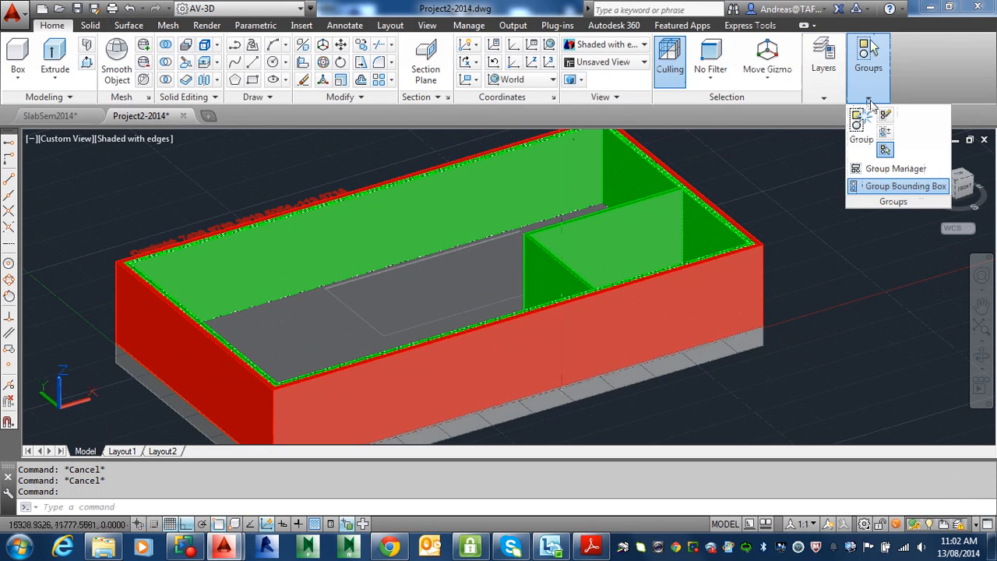
mouse_move(834, 93)
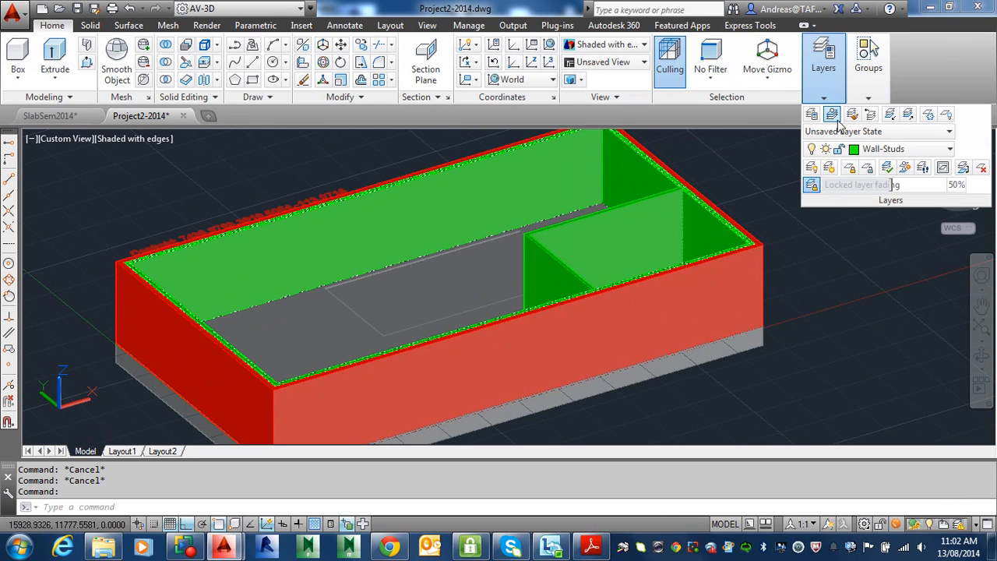
left_click(845, 150)
left_click(874, 201)
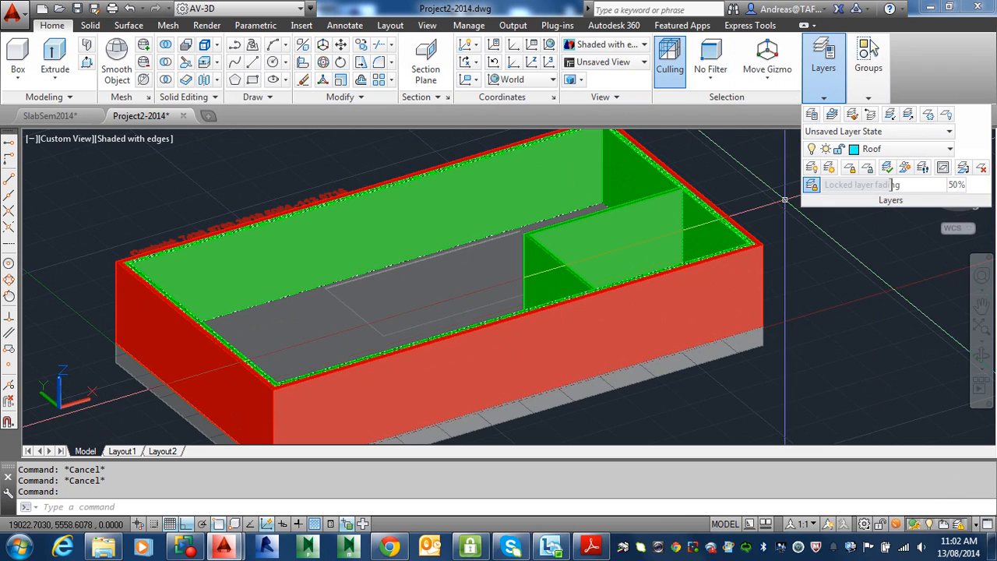
middle_click_drag(555, 180, 603, 211)
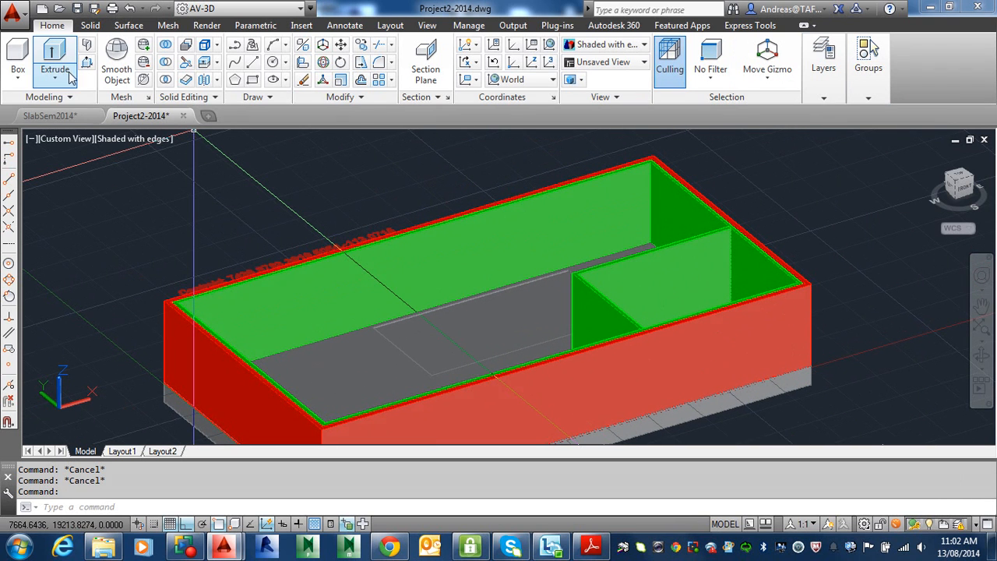
left_click(19, 68)
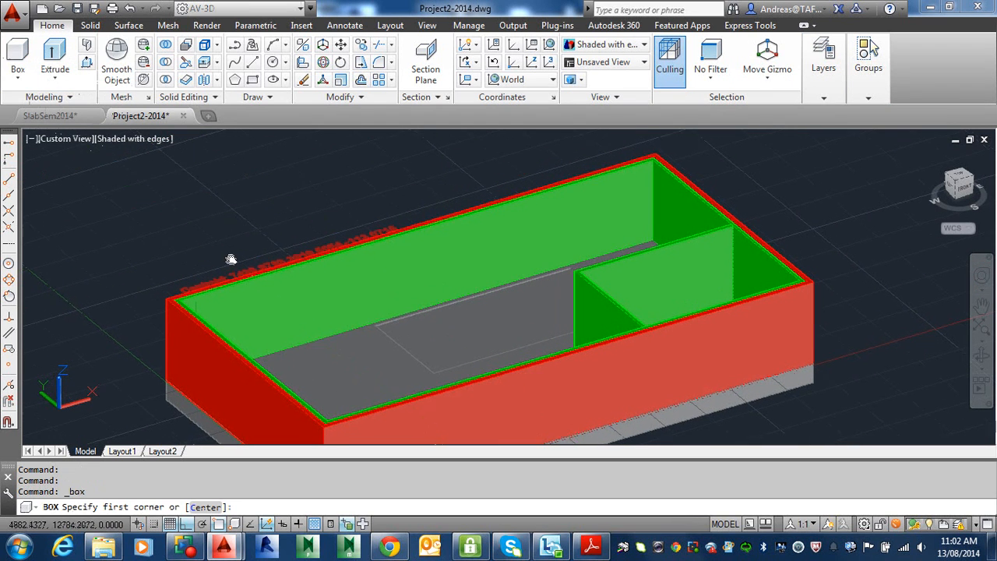
middle_click_drag(229, 261, 192, 148)
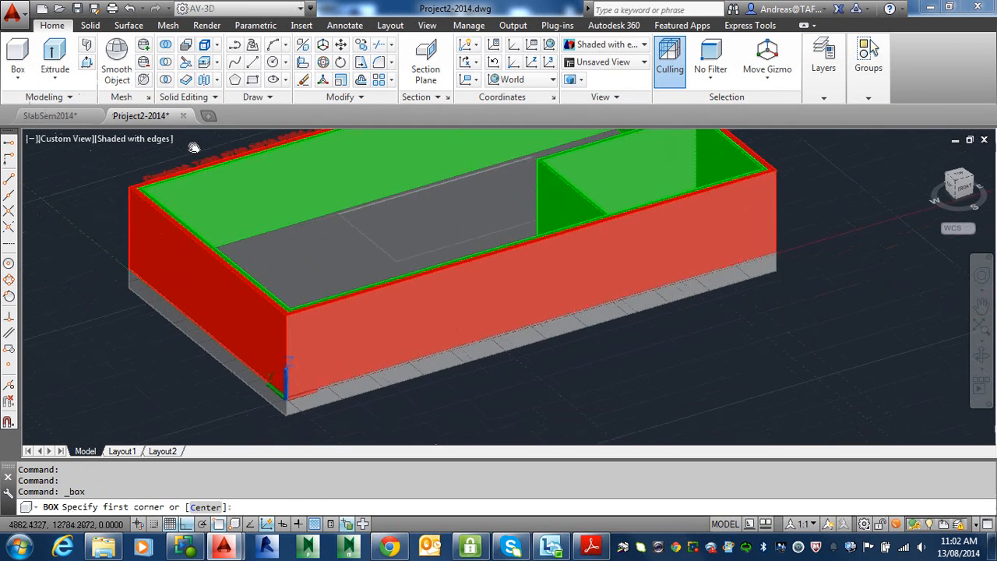
scroll(286, 318, "up", 5)
left_click(286, 318)
scroll(286, 318, "down", 8)
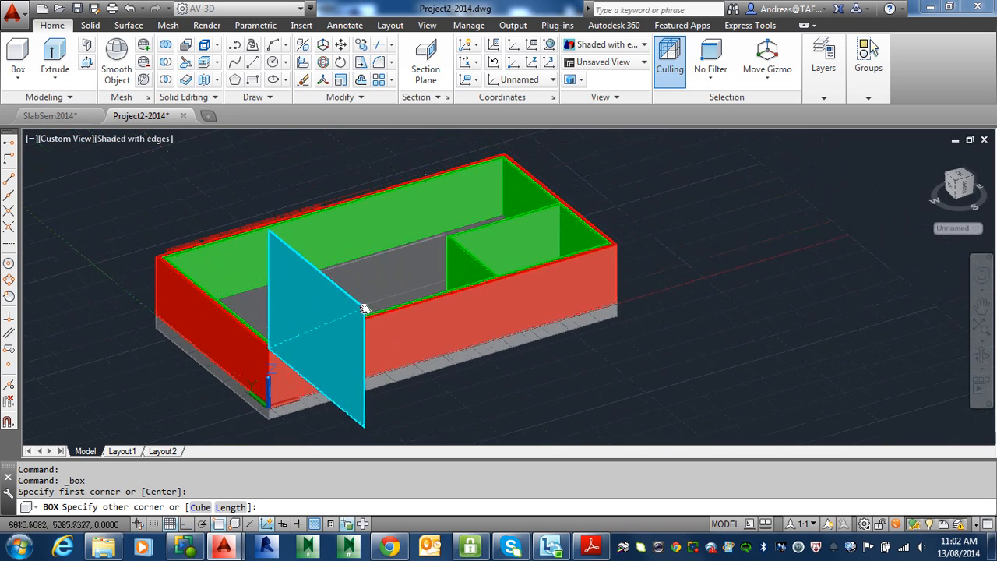
middle_click_drag(364, 309, 350, 328)
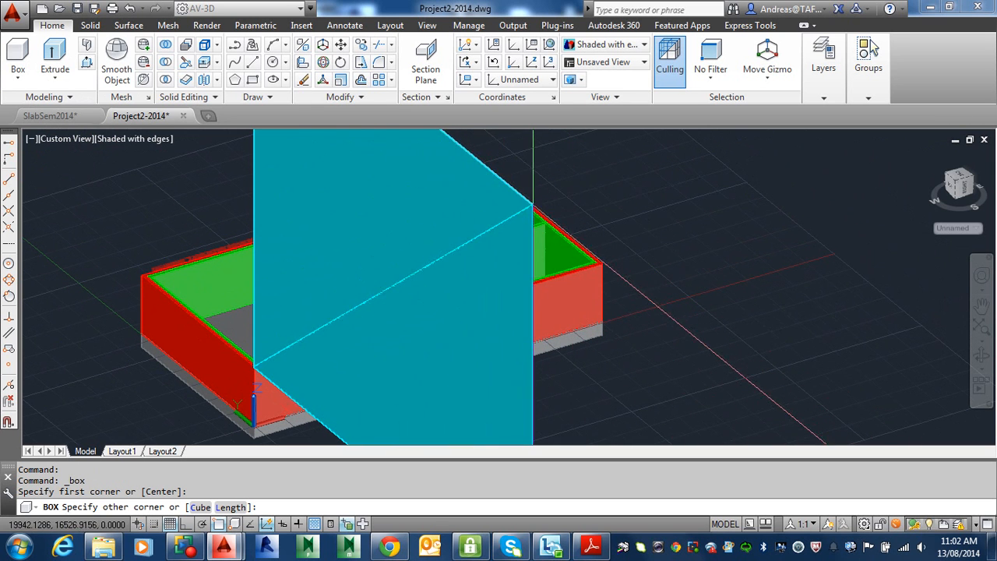
key("Escape")
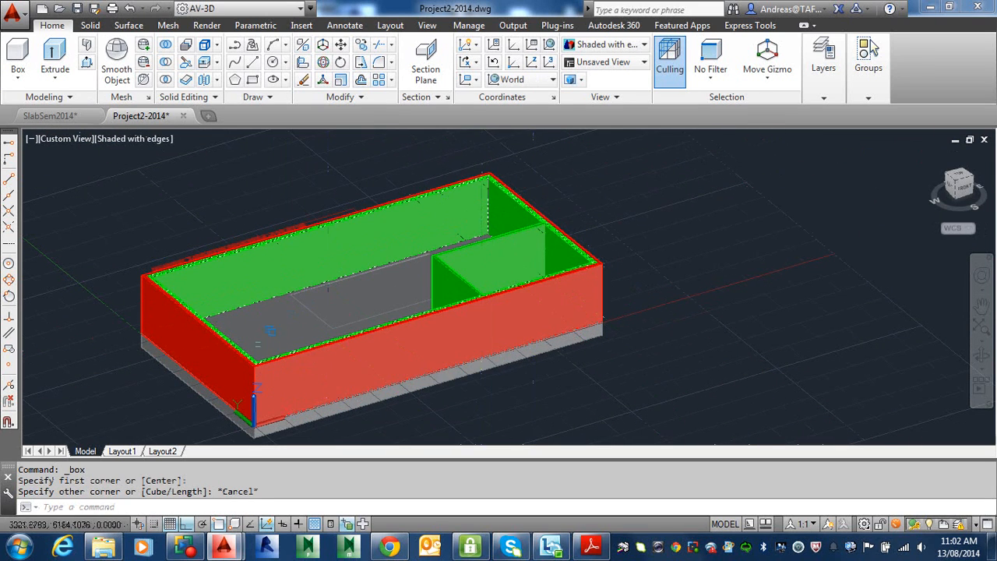
Step: With Dynamic UCS off, draw a 100 high roof box over the walls from corner 0,0,2500 to the opposite corner 15000,8000,2500
scroll(269, 331, "up", 5)
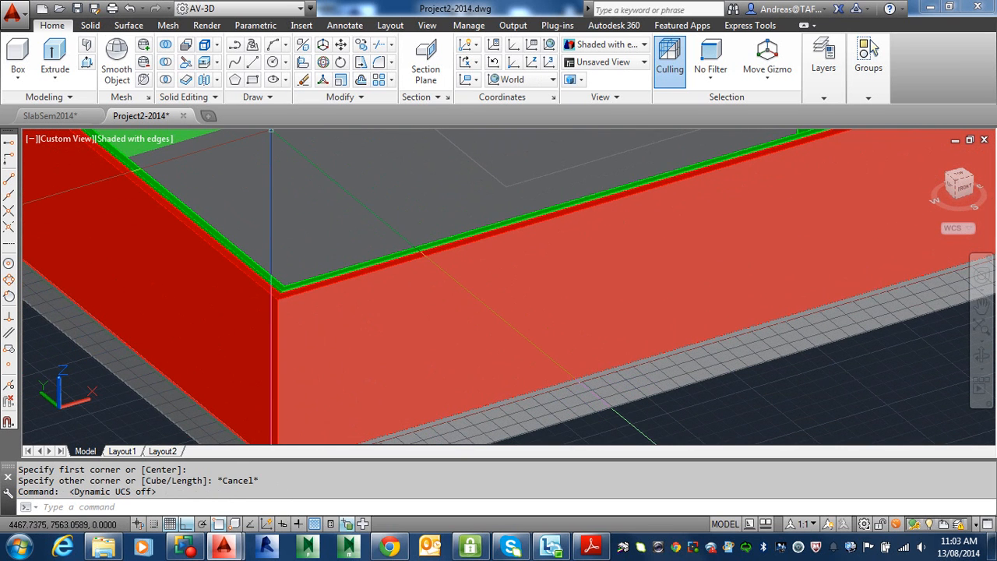
left_click(18, 56)
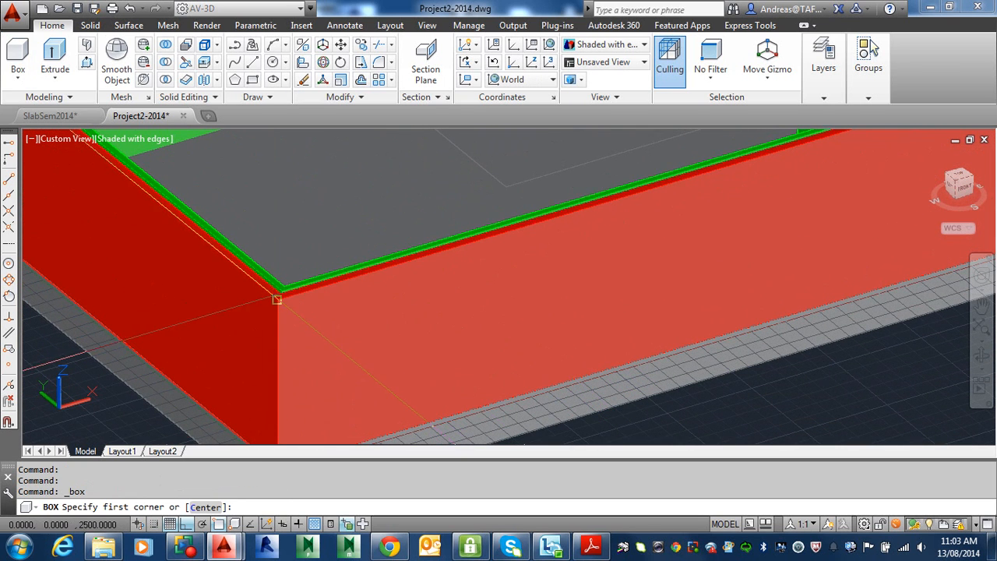
left_click(276, 298)
scroll(281, 304, "down", 5)
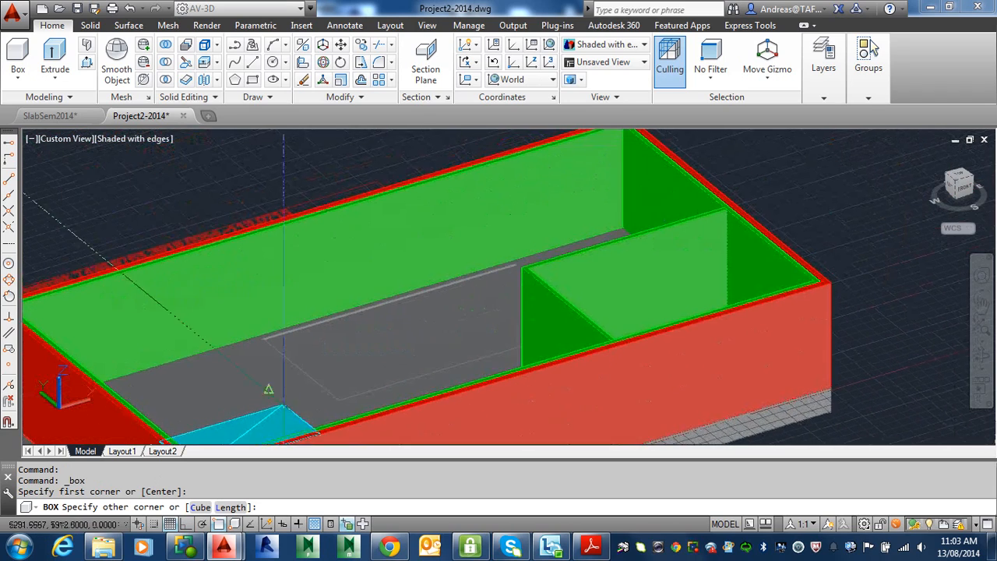
middle_click_drag(389, 305, 317, 385)
middle_click_drag(489, 255, 412, 340)
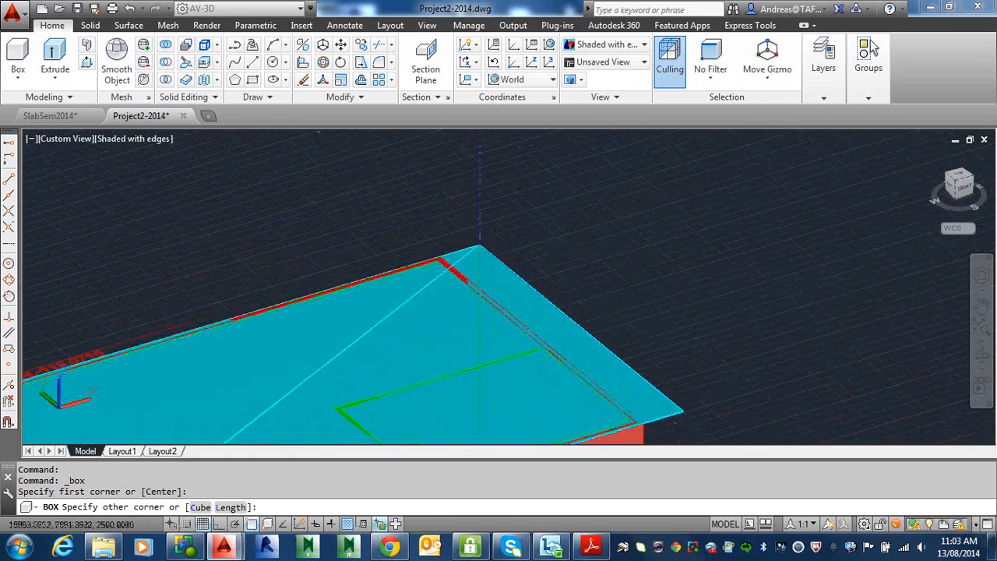
scroll(479, 245, "up", 4)
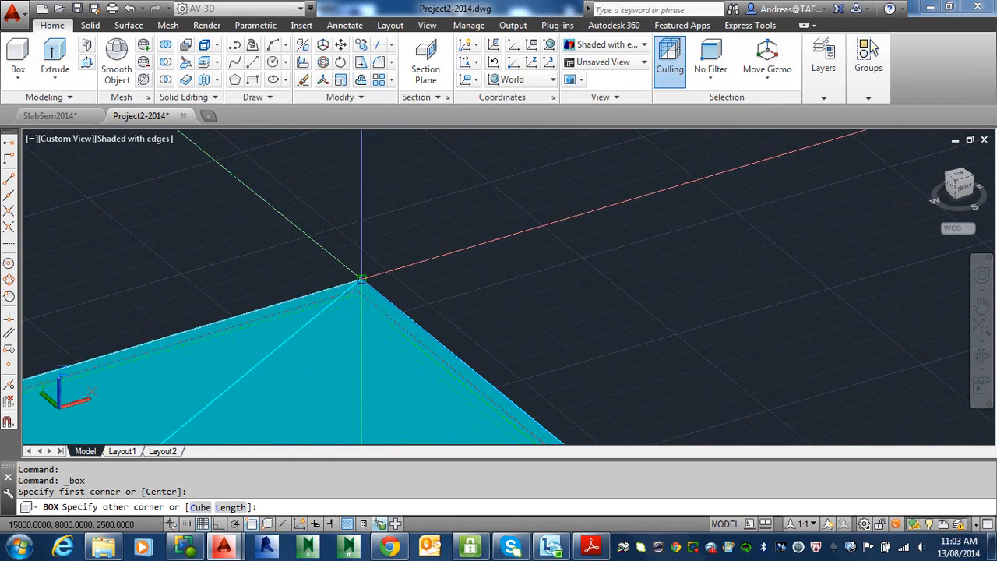
left_click(361, 278)
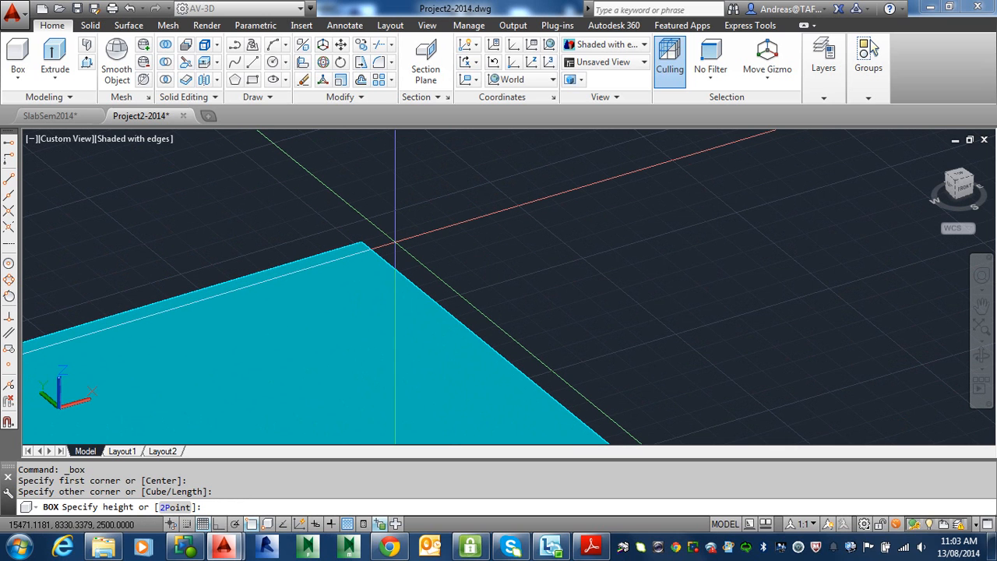
key("Return")
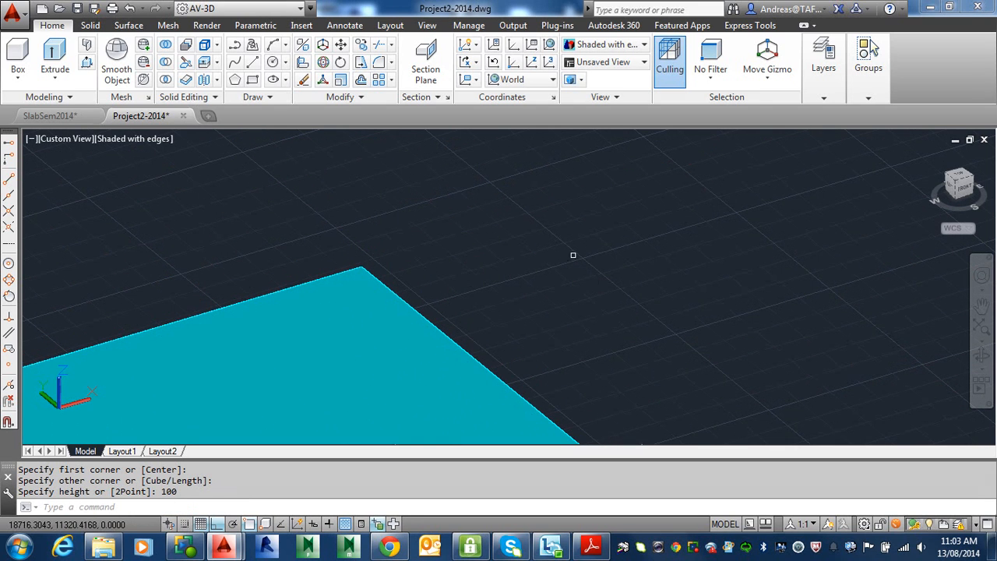
Step: Make layer 0 current and turn off the Roof layer
middle_click_drag(572, 254, 705, 251)
scroll(572, 307, "down", 3)
middle_click_drag(580, 312, 525, 345, "shift")
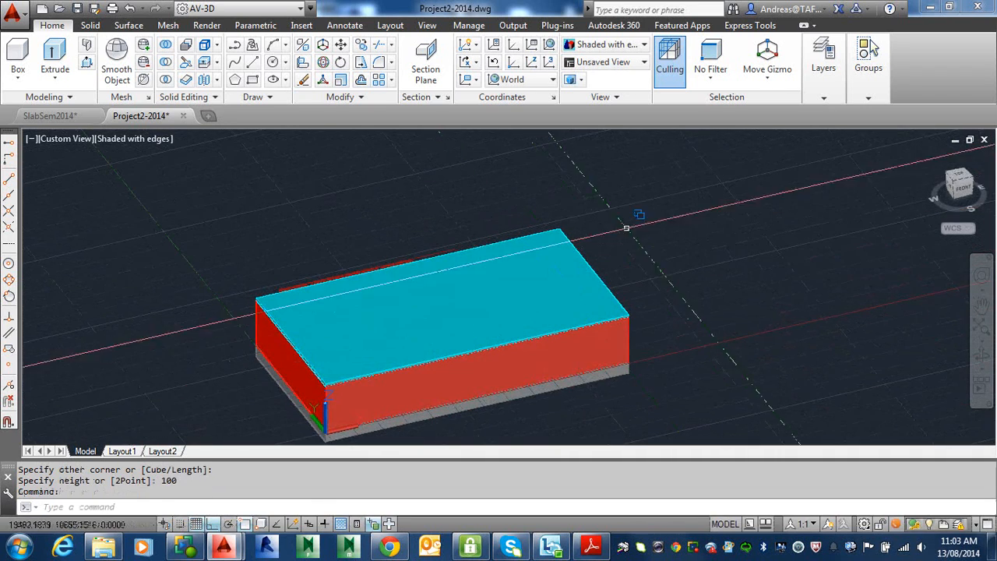
left_click(829, 98)
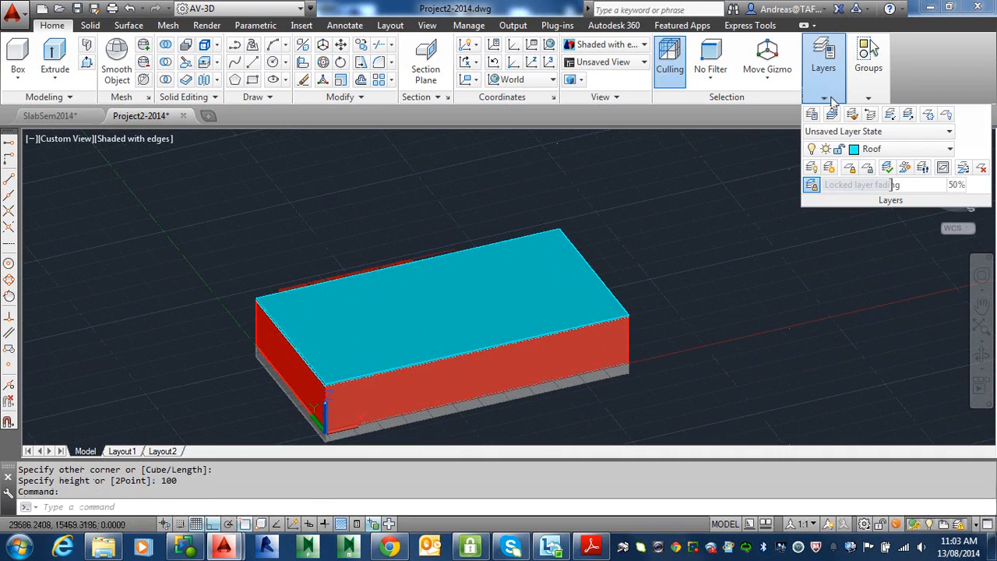
left_click(869, 152)
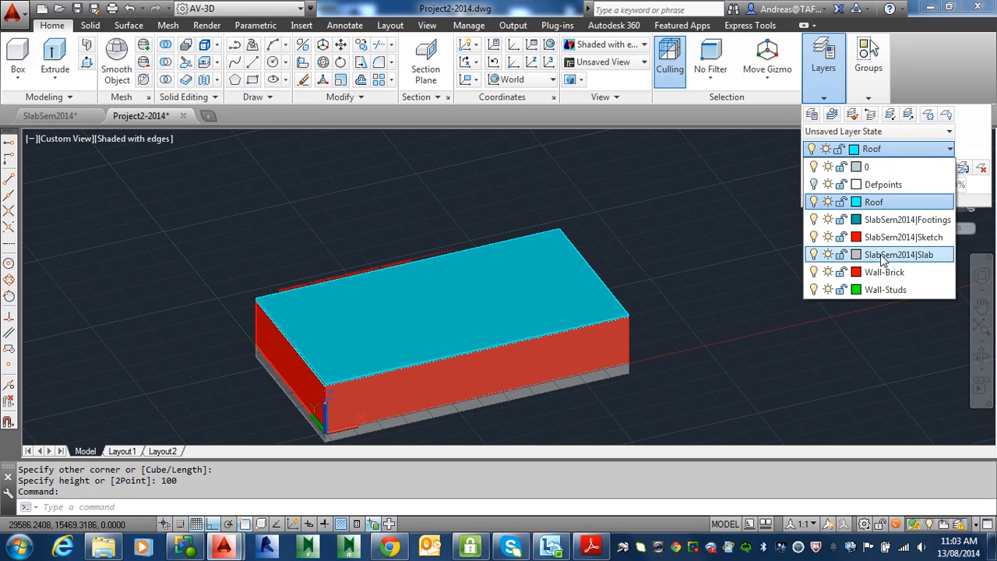
left_click(866, 167)
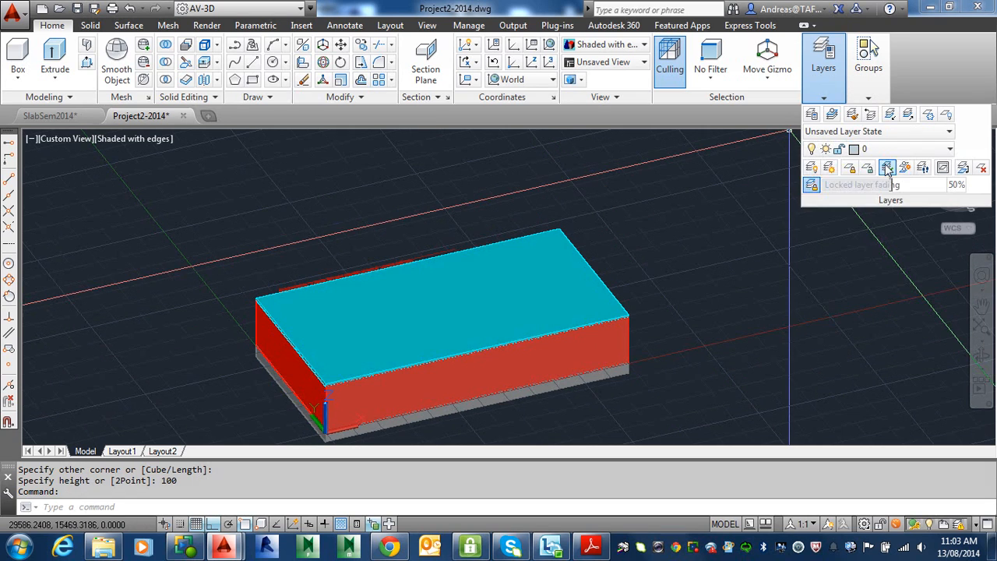
left_click(888, 149)
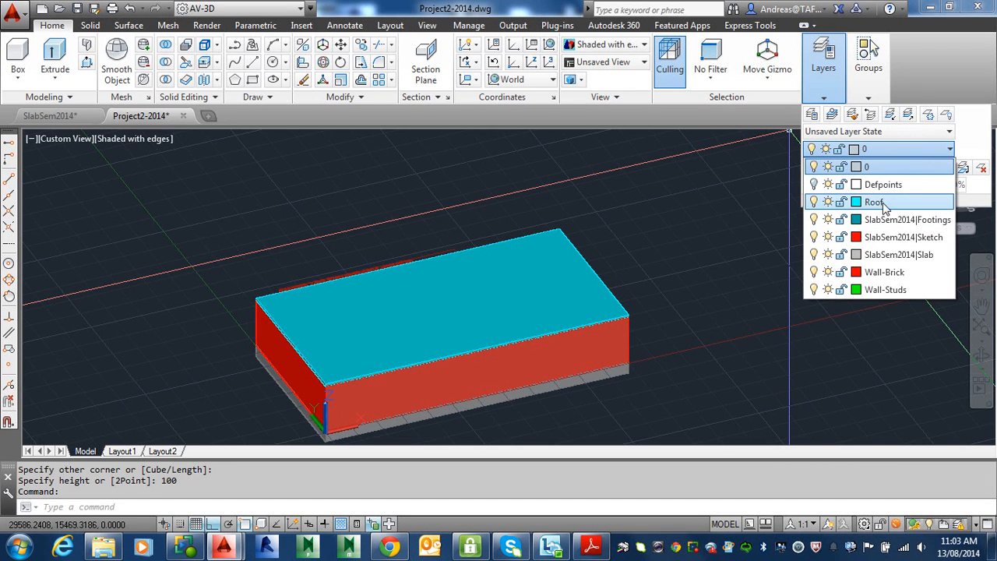
left_click(814, 201)
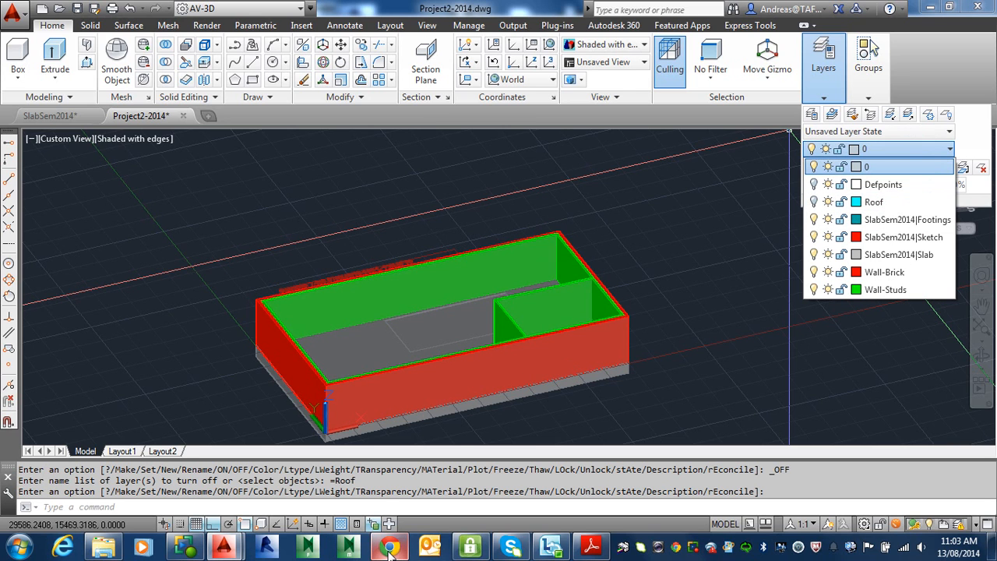
mouse_move(388, 550)
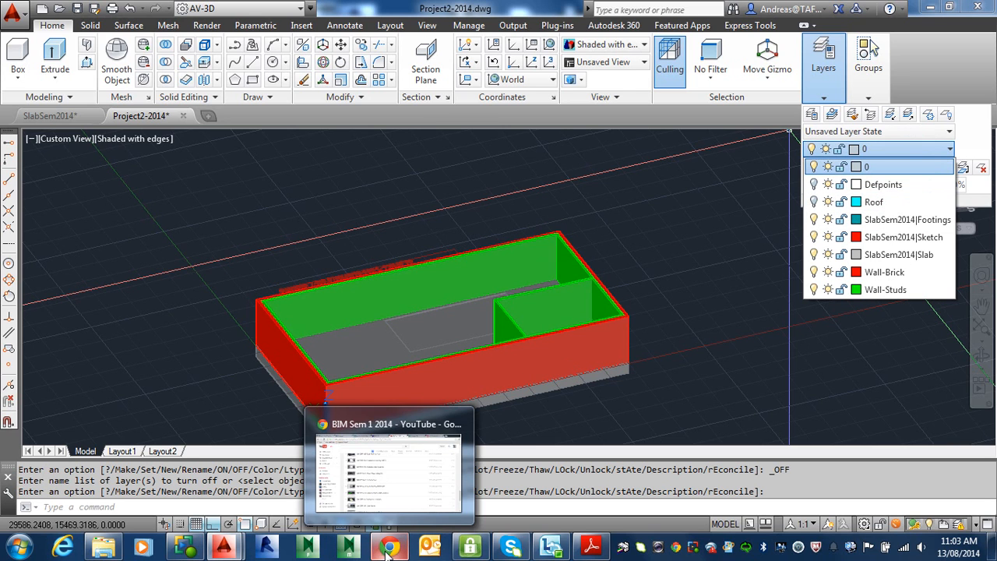
left_click(182, 550)
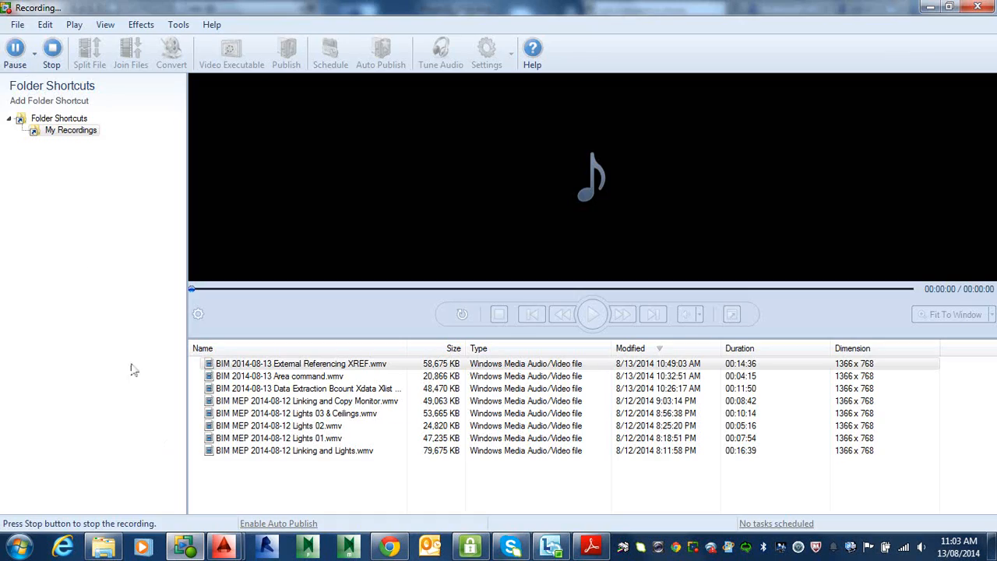